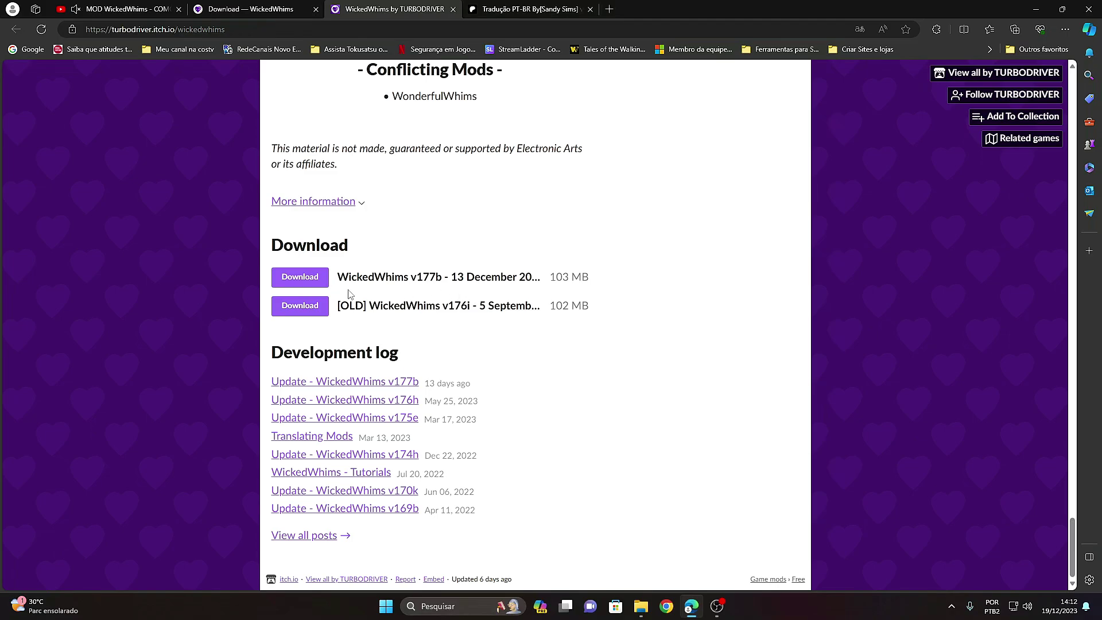
Step: Download the WickedWhims v177b - 13 December 2023 archive from the mod's itch.io page and dismiss the thank-you dialog
{"action": "left_click", "coordinate": [312, 284]}
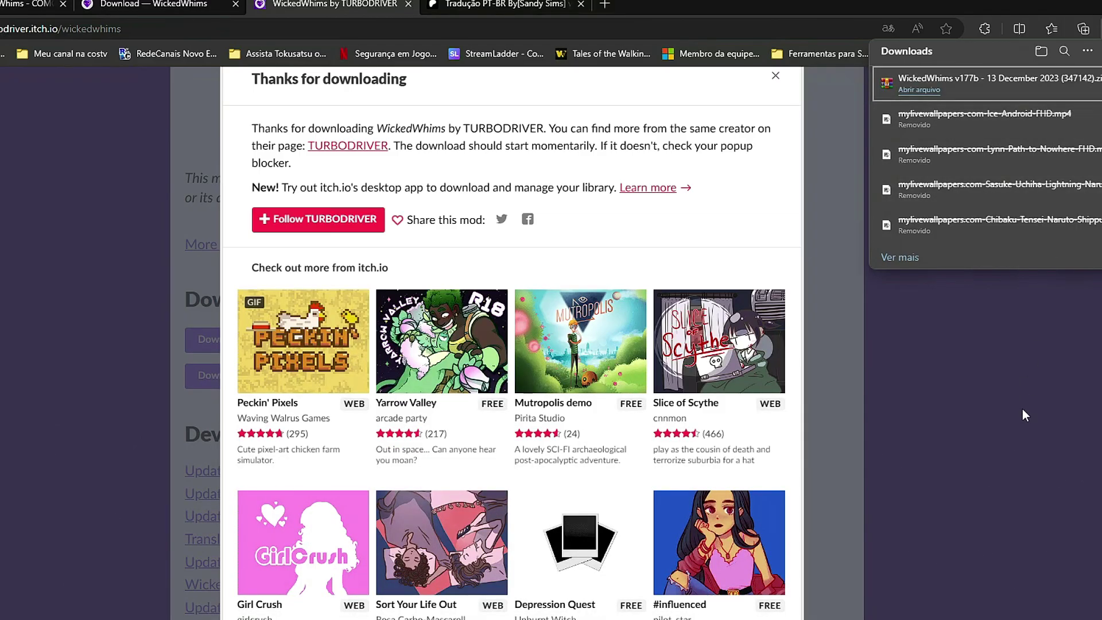
{"action": "left_click", "coordinate": [918, 336]}
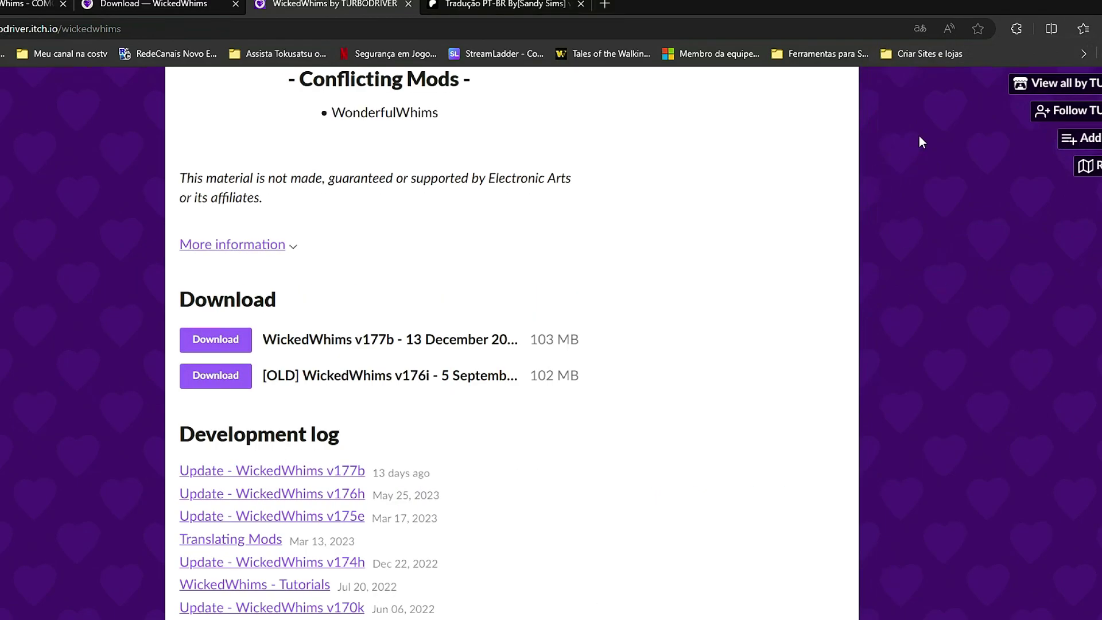
Step: Download the PT-BR translation archive for WickedWhims v177b - 13 Decembro 2023 from the Patreon post and show it in its folder
{"action": "left_click", "coordinate": [498, 3]}
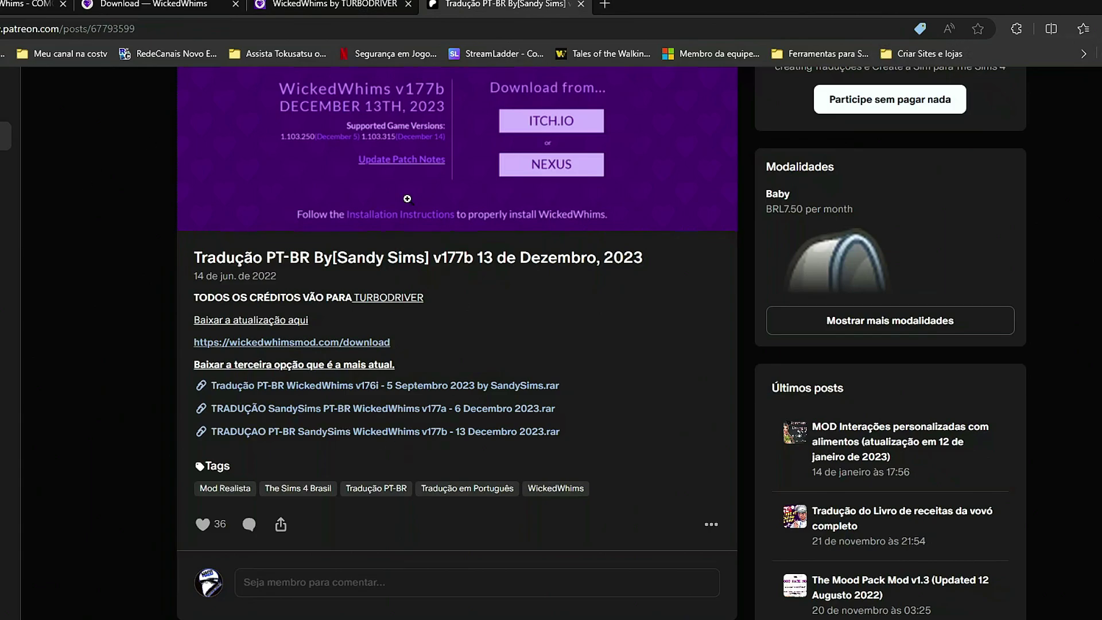
{"action": "scroll", "coordinate": [601, 342], "scroll_direction": "up", "scroll_amount": 2}
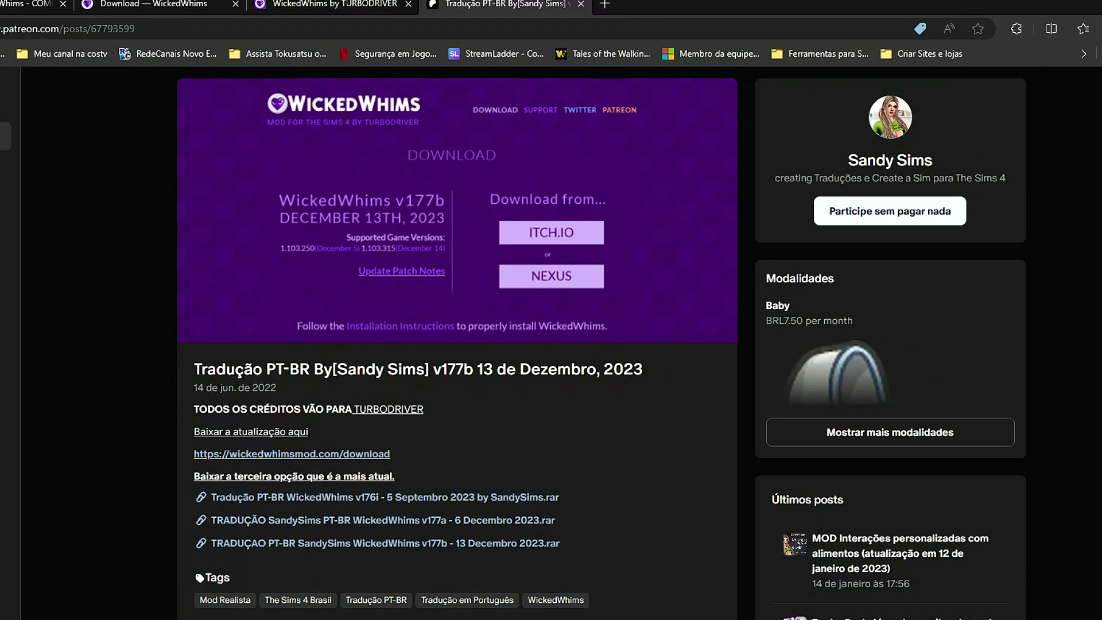
{"action": "scroll", "coordinate": [601, 342], "scroll_direction": "down", "scroll_amount": 3}
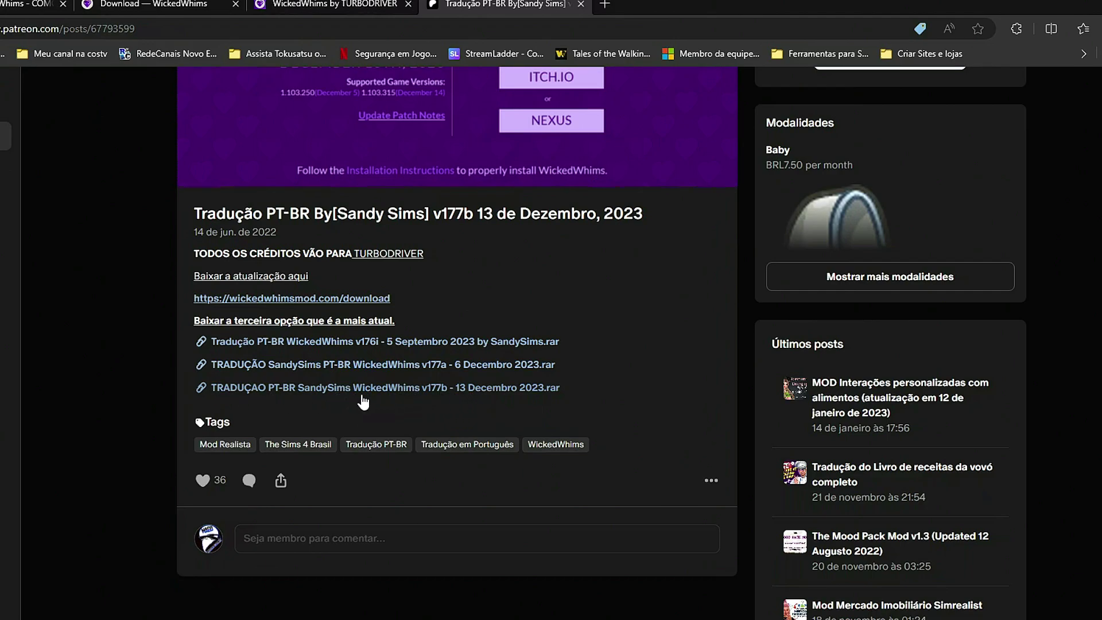
{"action": "left_click", "coordinate": [371, 396]}
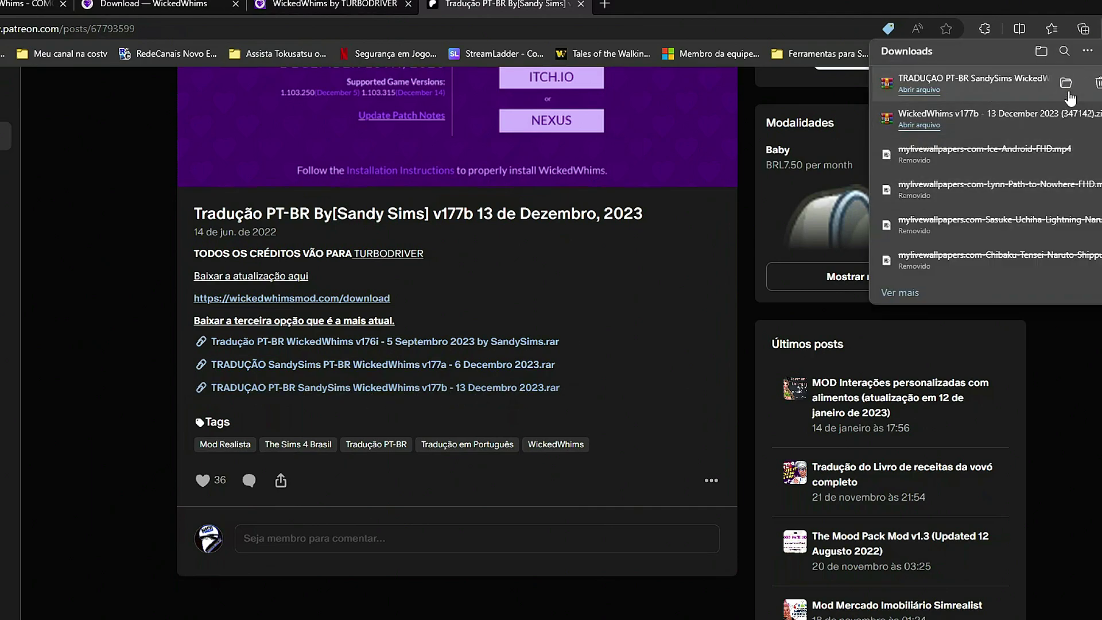
{"action": "left_click", "coordinate": [1066, 89]}
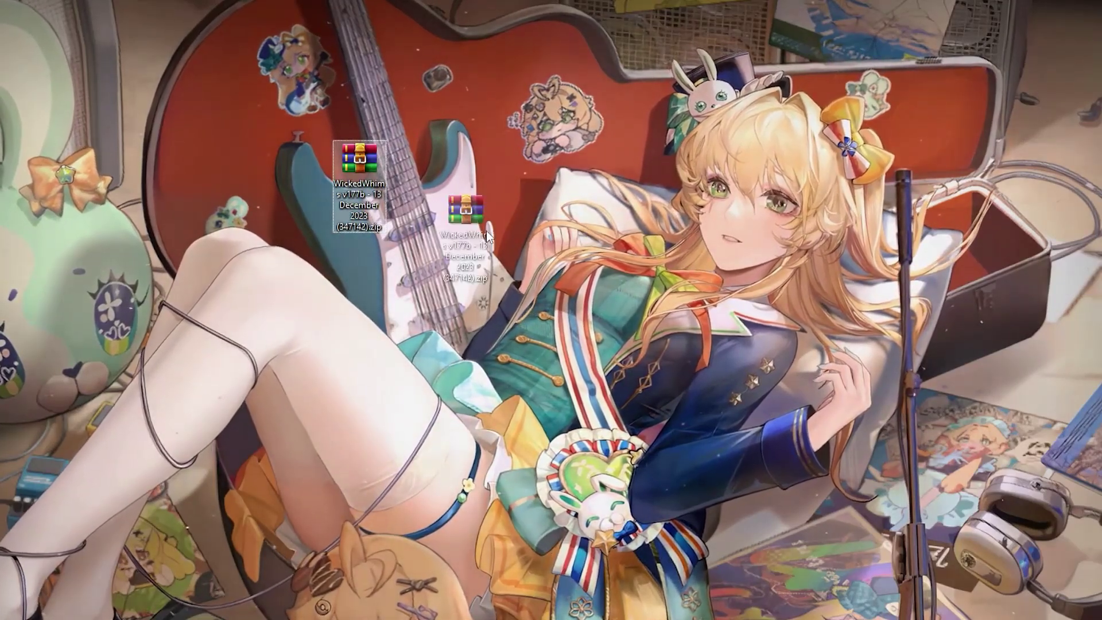
Step: Extract the WickedWhims v177b archive into its own folder on the desktop with WinRAR
{"action": "left_click_drag", "start_coordinate": [359, 164], "coordinate": [1070, 252]}
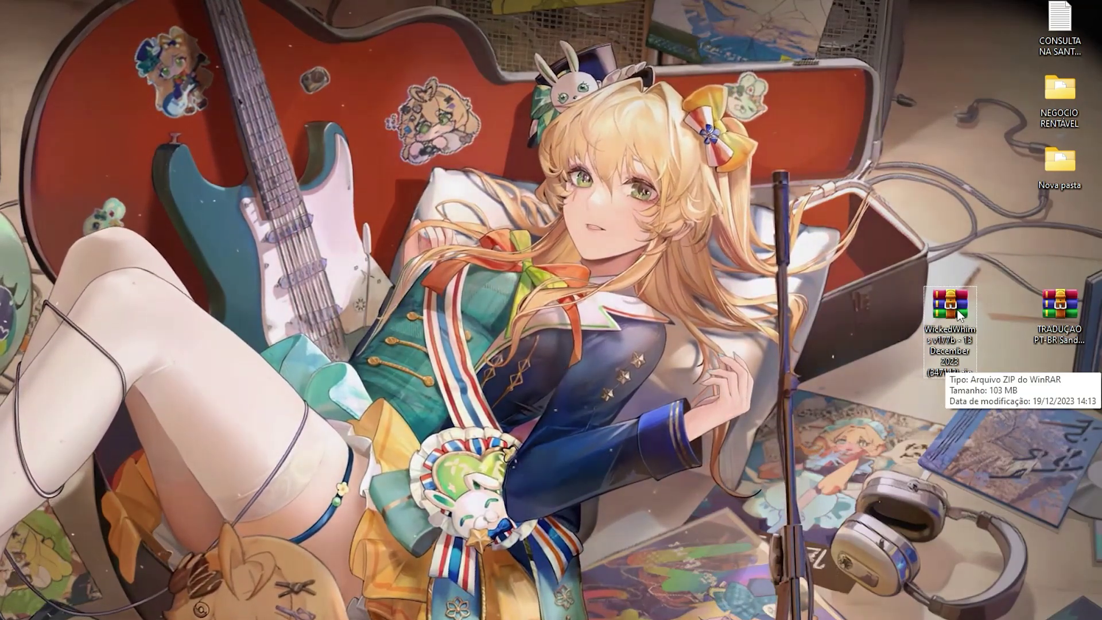
{"action": "right_click", "coordinate": [956, 309]}
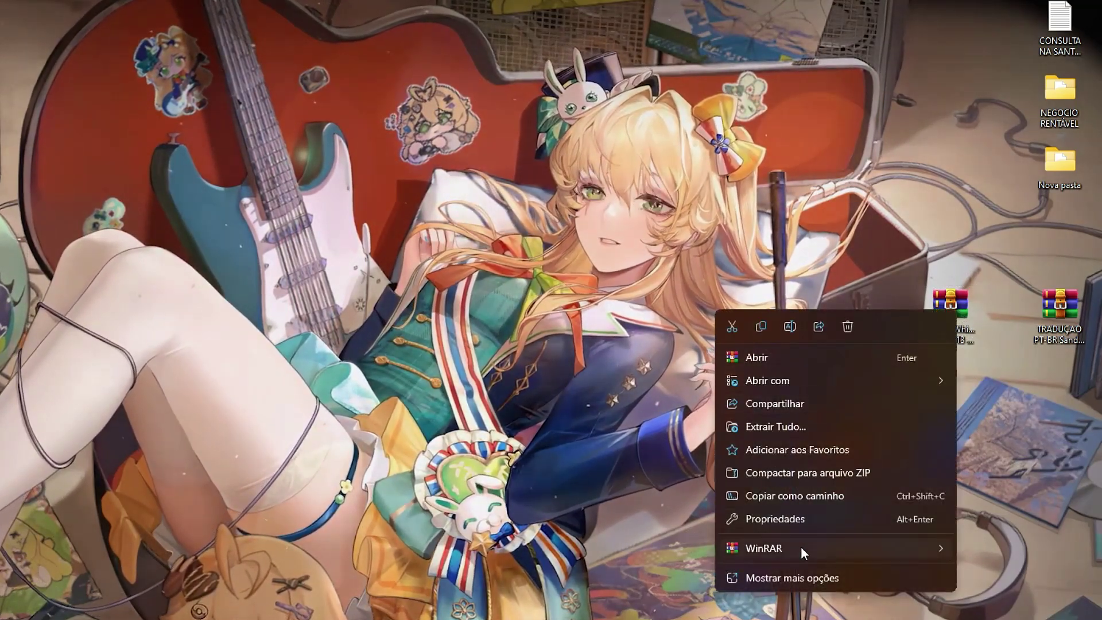
{"action": "mouse_move", "coordinate": [800, 545]}
{"action": "left_click", "coordinate": [471, 572]}
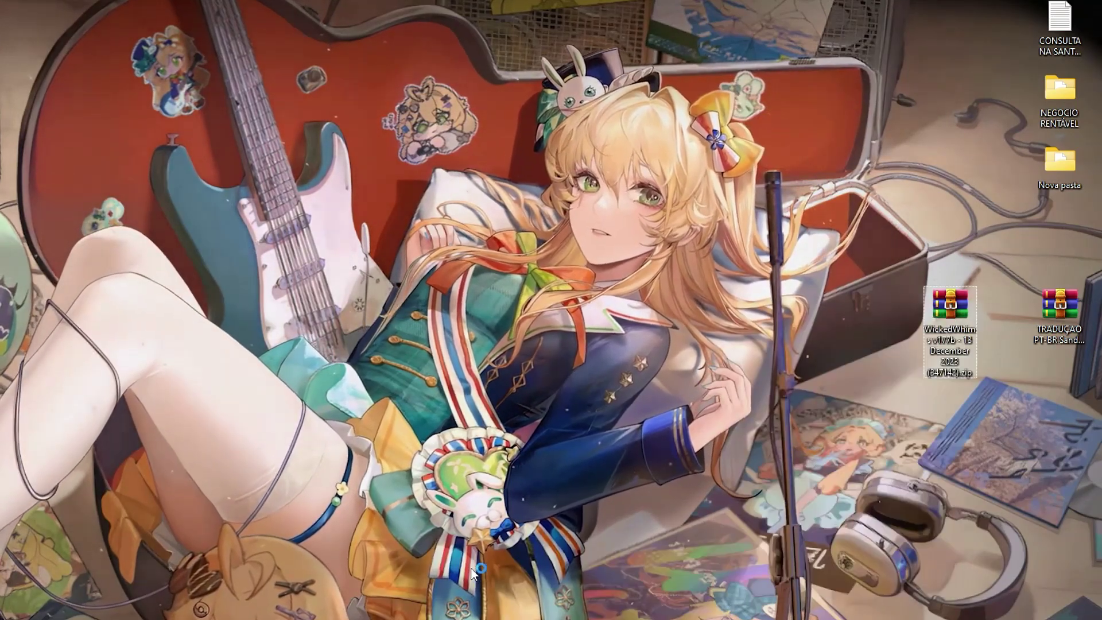
{"action": "left_click", "coordinate": [483, 534]}
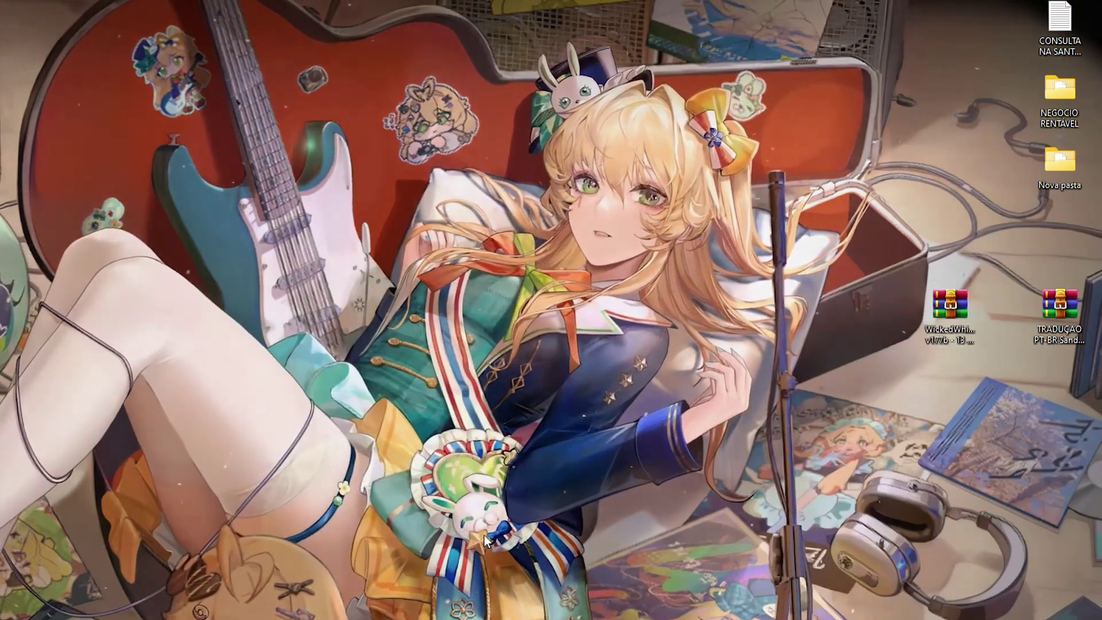
{"action": "right_click", "coordinate": [169, 143]}
{"action": "left_click", "coordinate": [243, 205]}
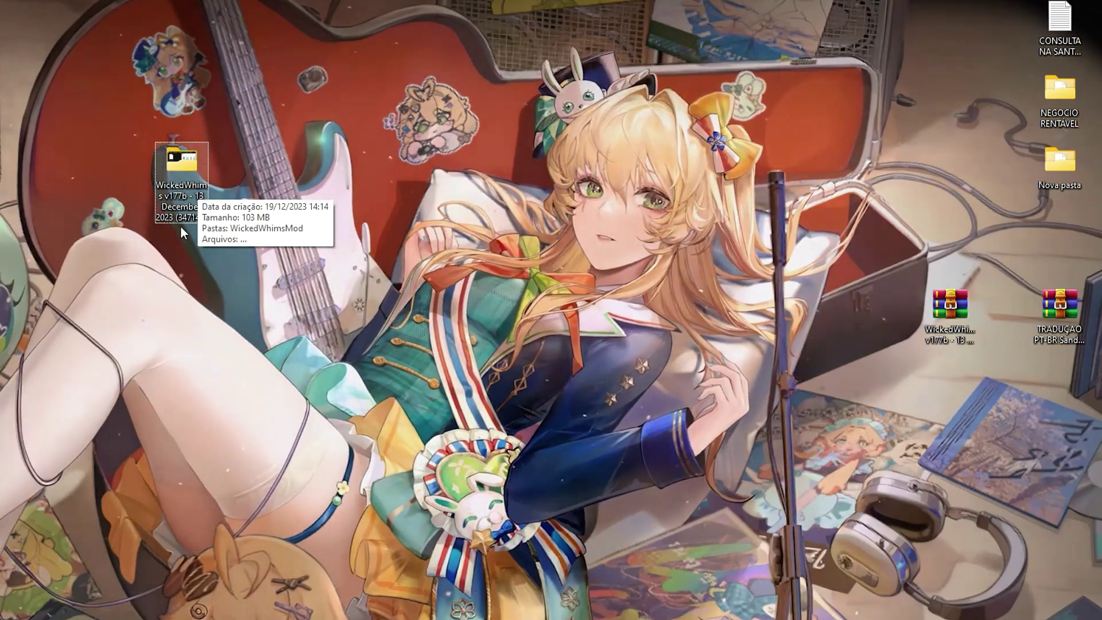
Step: In the extracted WickedWhims v177b folder, permanently delete the three loose files, keeping only the WickedWhimsMod folder
{"action": "double_click", "coordinate": [182, 218]}
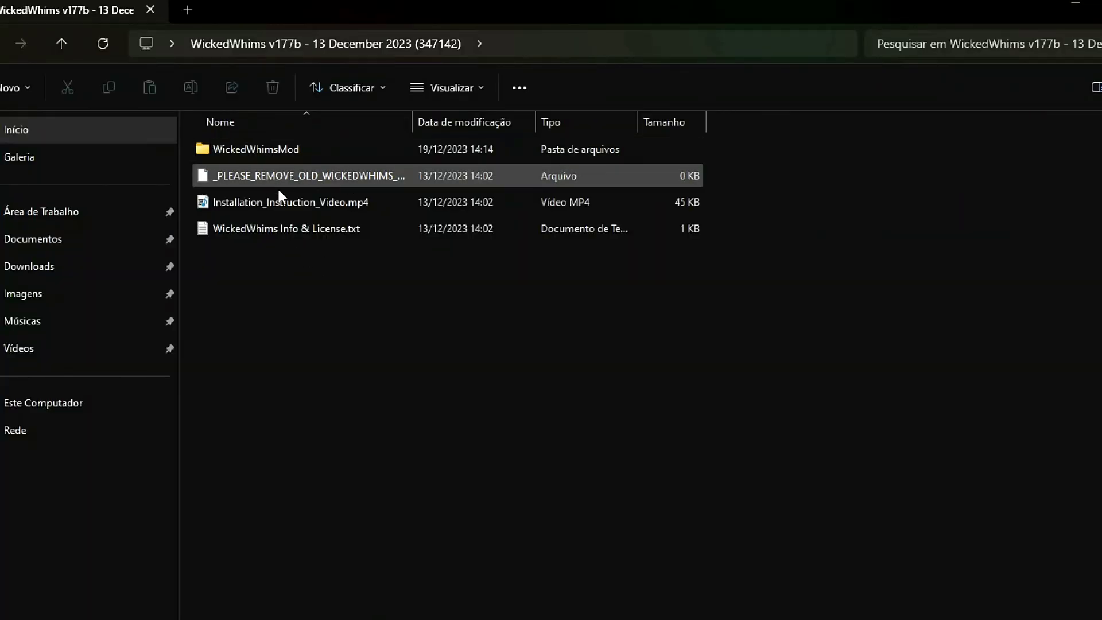
{"action": "left_click_drag", "start_coordinate": [280, 281], "coordinate": [424, 241]}
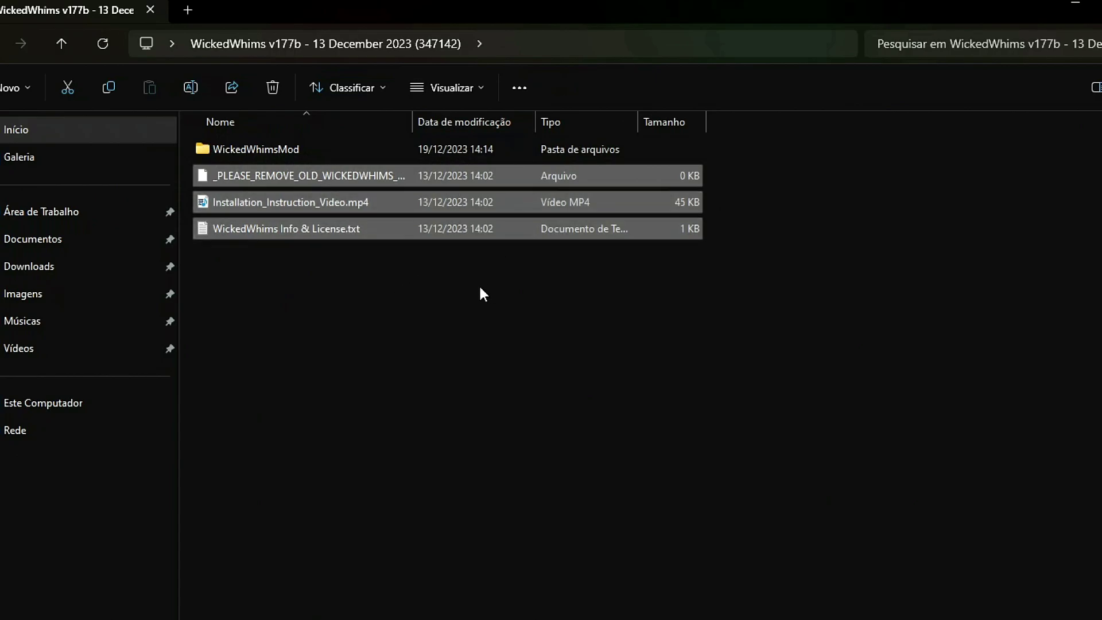
{"action": "key", "text": "shift+Delete"}
{"action": "key", "text": "Return"}
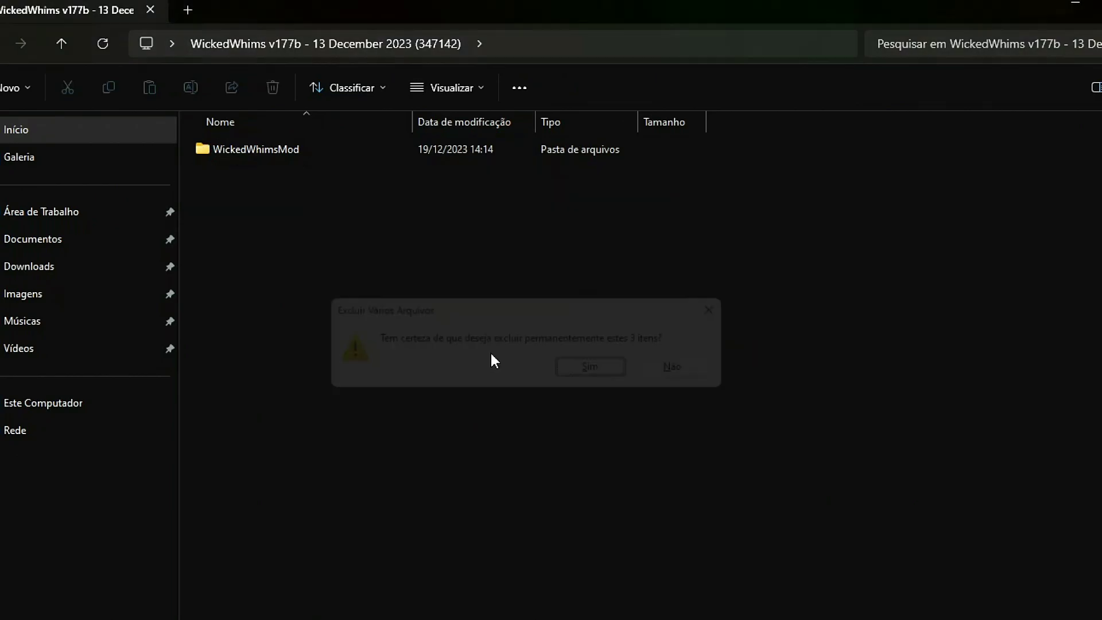
Step: Rename the WickedWhimsMod folder as WickedWhimsMod V177b, view its contents and minimize the window
{"action": "right_click", "coordinate": [259, 145]}
{"action": "left_click", "coordinate": [251, 160]}
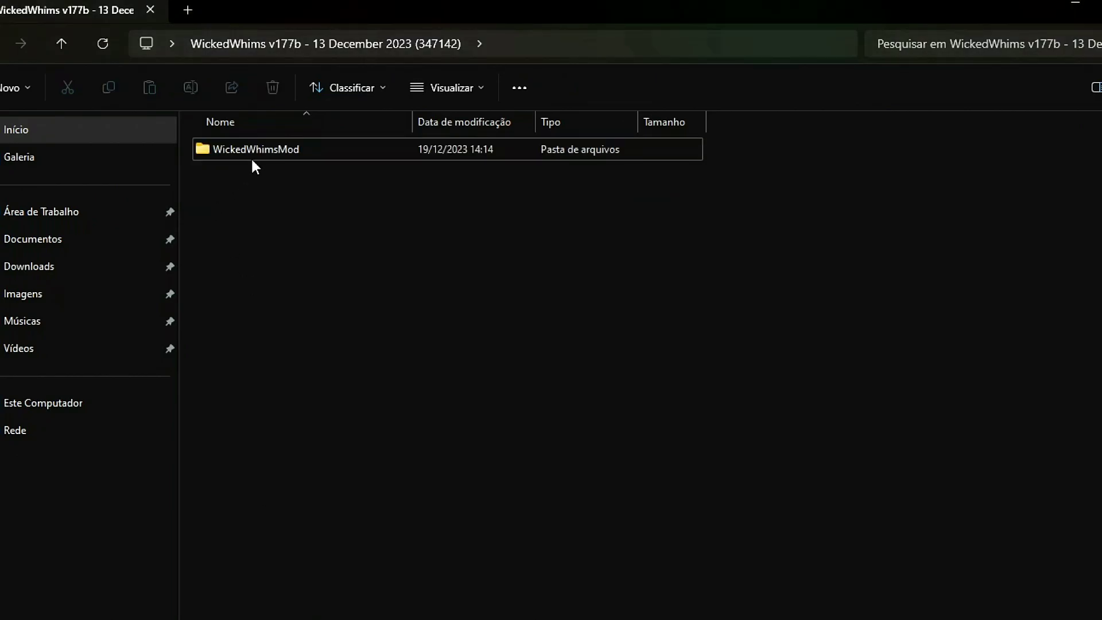
{"action": "right_click", "coordinate": [254, 152]}
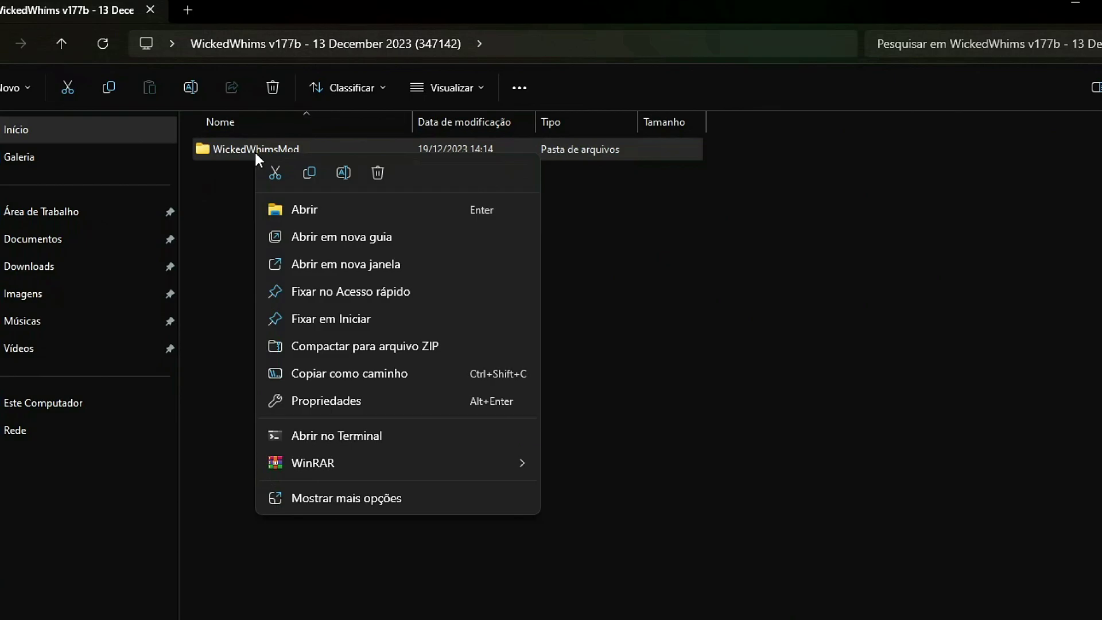
{"action": "left_click", "coordinate": [348, 180]}
{"action": "key", "text": "Return"}
{"action": "right_click", "coordinate": [283, 150]}
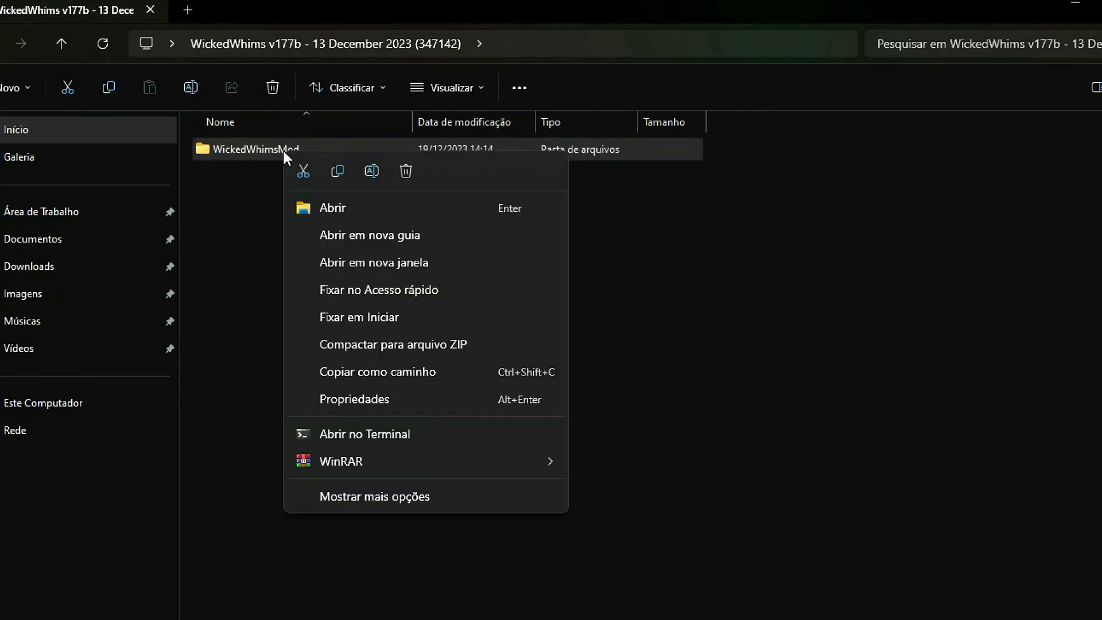
{"action": "left_click", "coordinate": [367, 176]}
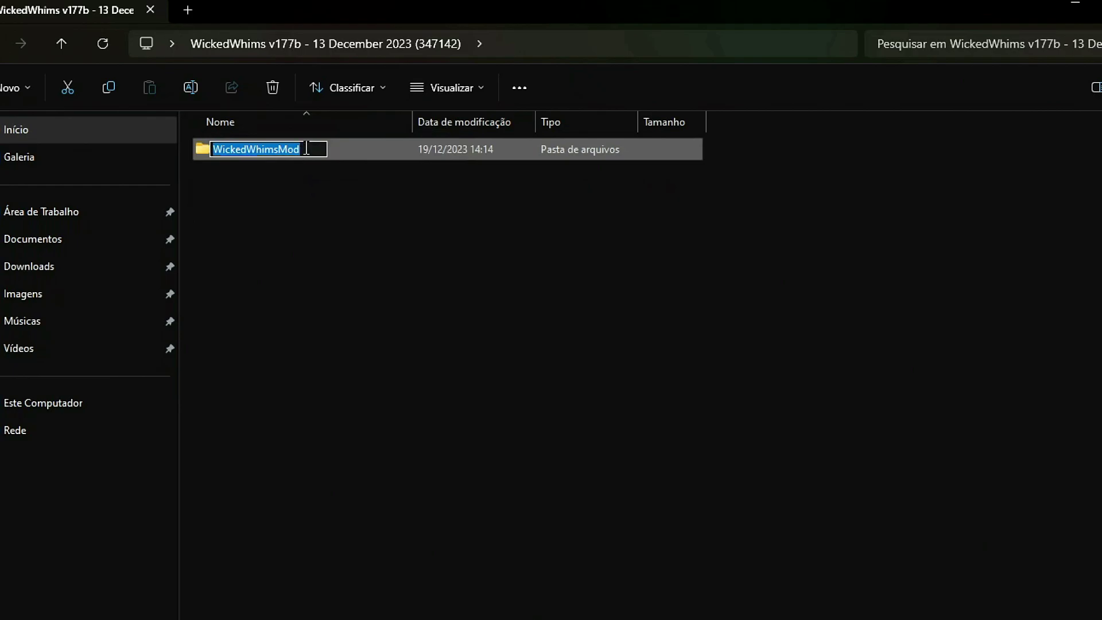
{"action": "key", "text": "End"}
{"action": "type", "text": "V"}
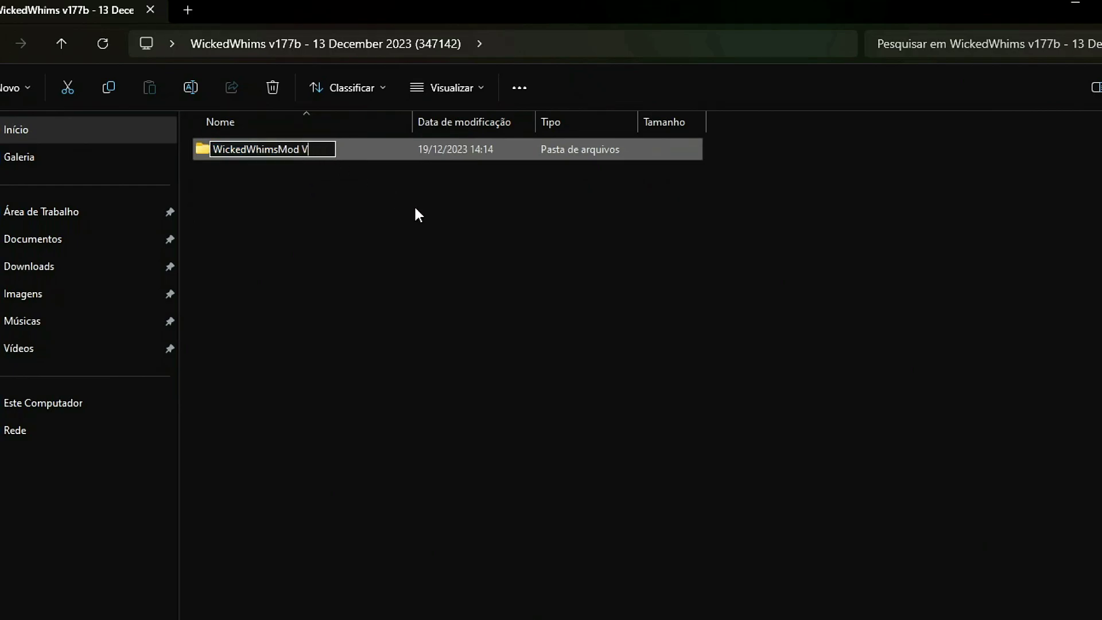
{"action": "type", "text": "177b"}
{"action": "left_click", "coordinate": [477, 281]}
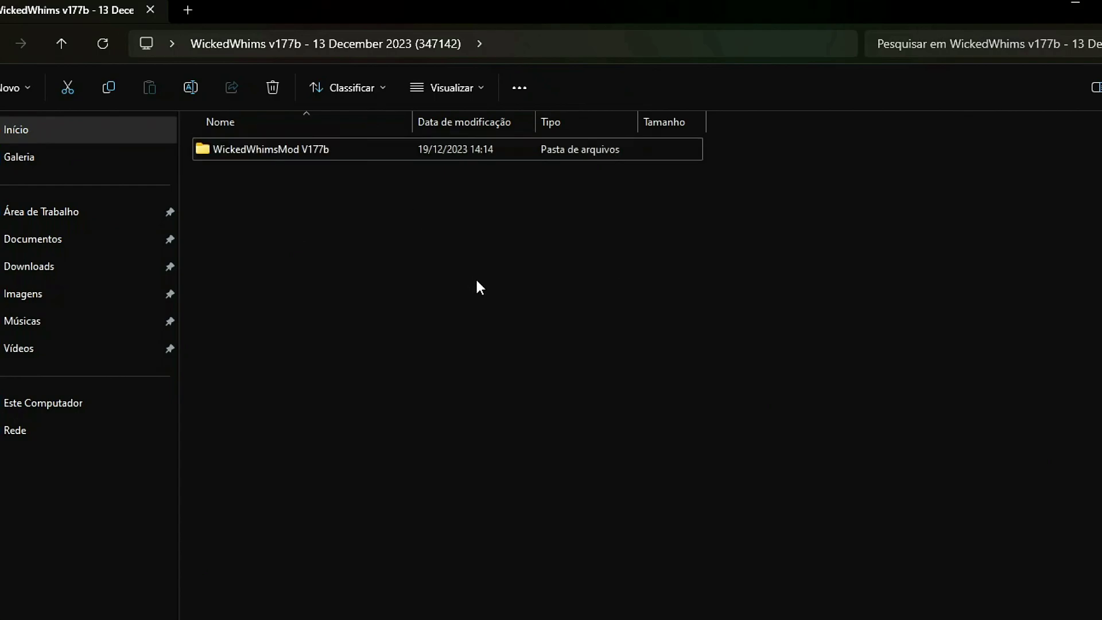
{"action": "double_click", "coordinate": [305, 156]}
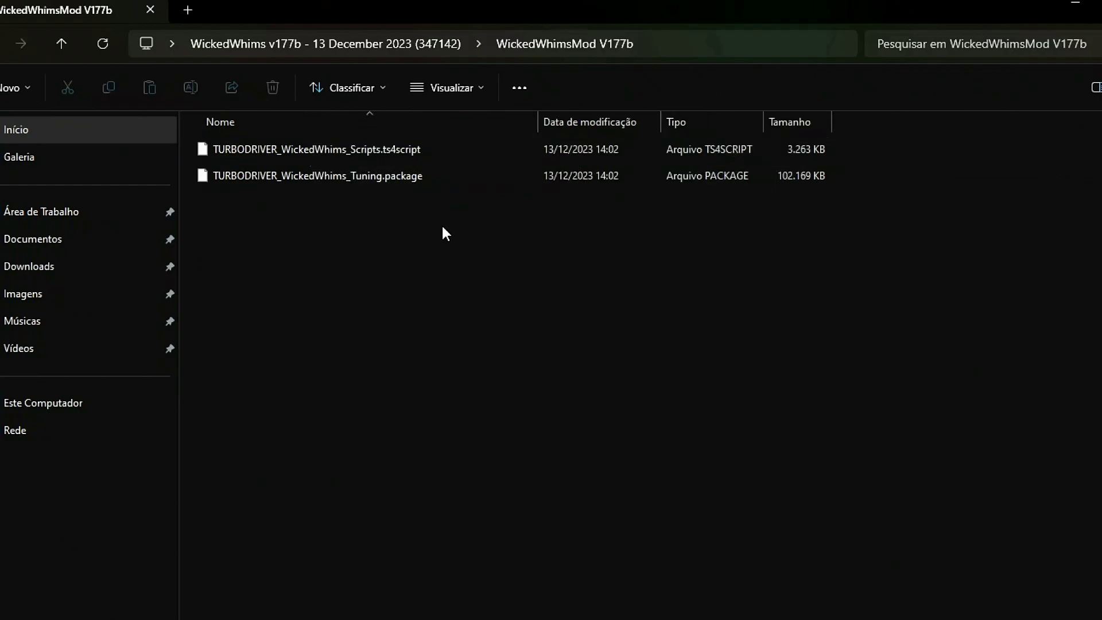
{"action": "left_click", "coordinate": [1086, 7]}
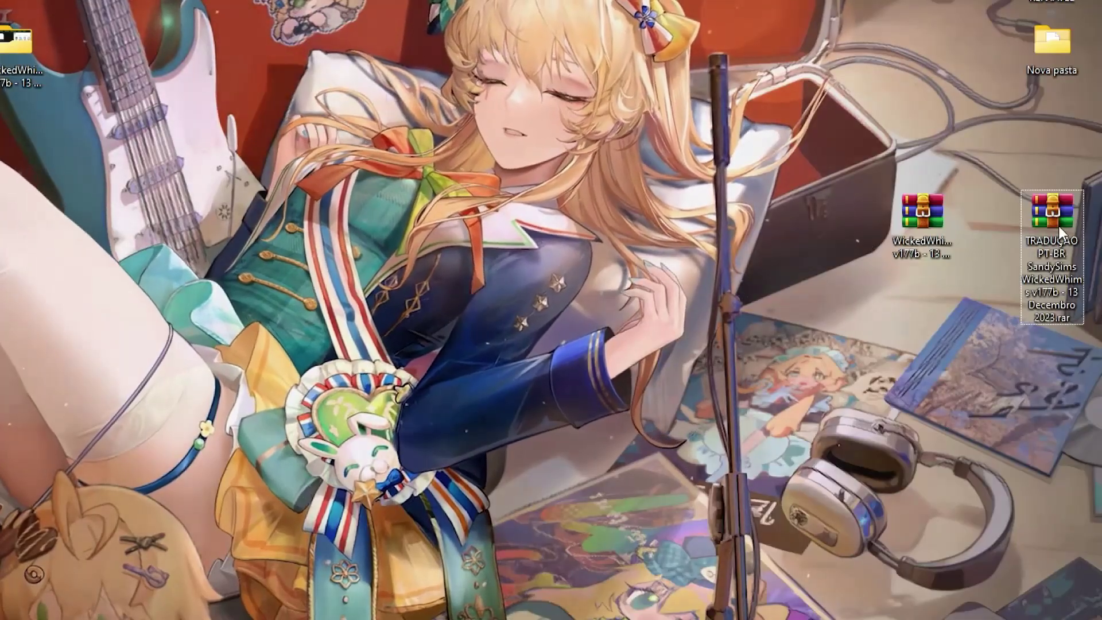
Step: Extract the PT-BR translation archive for WickedWhims v177b into its own folder on the desktop with WinRAR
{"action": "left_click_drag", "start_coordinate": [1059, 233], "coordinate": [733, 210]}
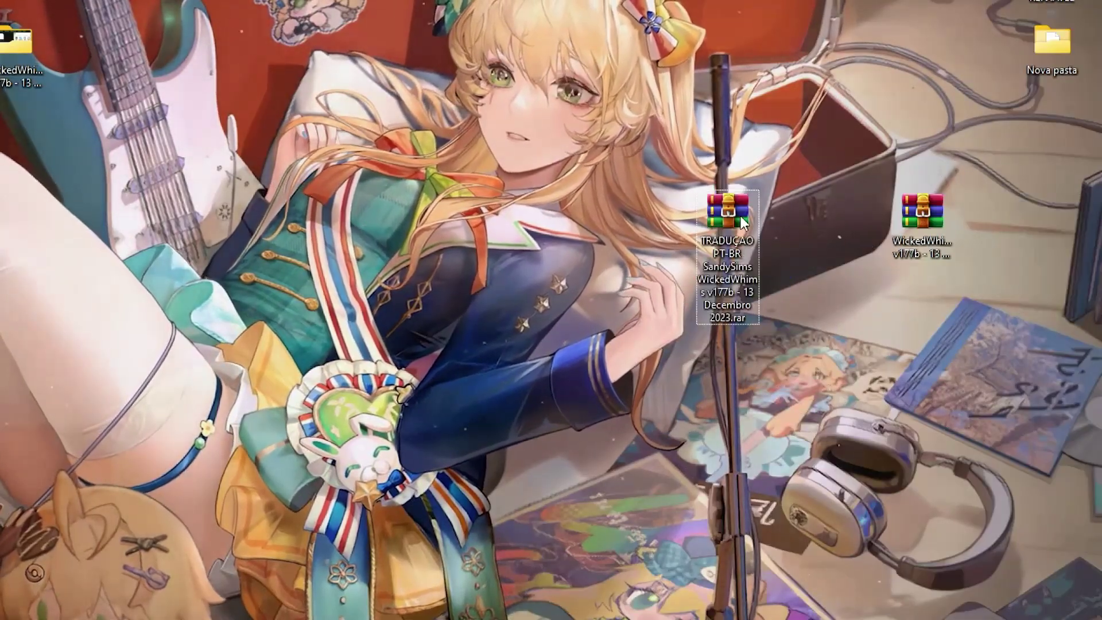
{"action": "right_click", "coordinate": [733, 210]}
{"action": "mouse_move", "coordinate": [810, 495]}
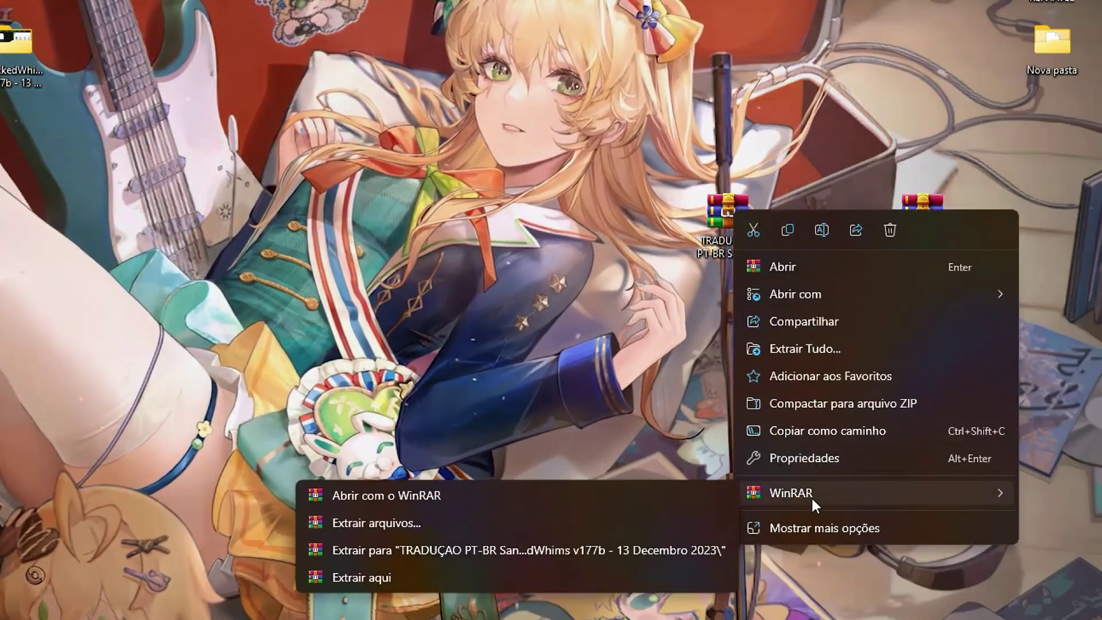
{"action": "left_click", "coordinate": [474, 519]}
{"action": "left_click", "coordinate": [353, 487]}
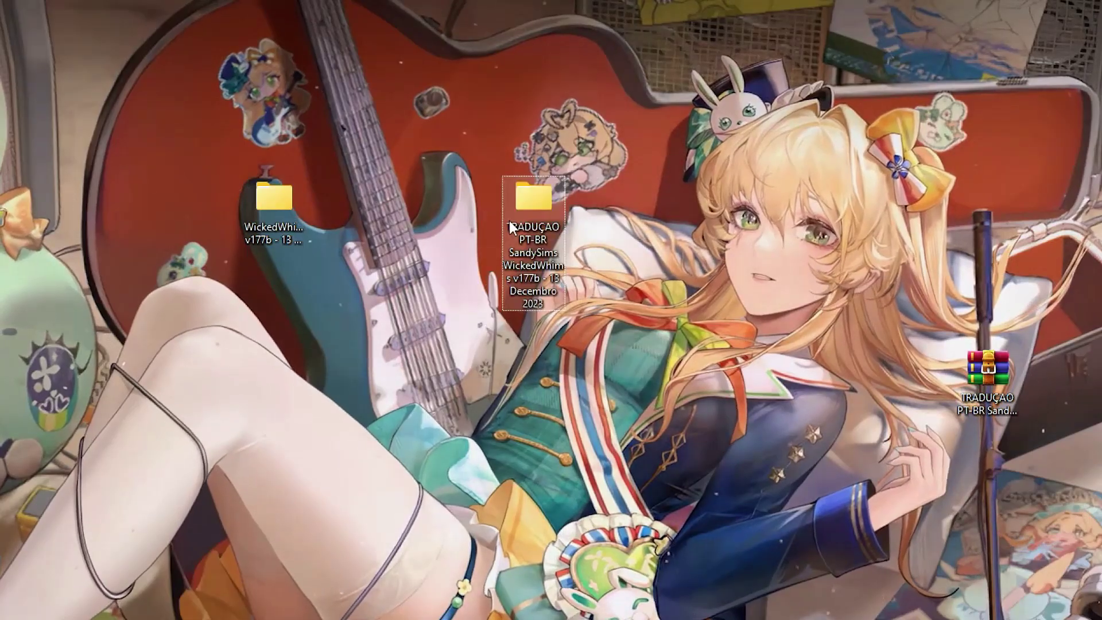
Step: Copy 1_TURBODRIVER_WickedWhims_Tuning_POR_BR.package from the extracted translation's inner folder into the WickedWhimsMod V177b folder
{"action": "double_click", "coordinate": [532, 205]}
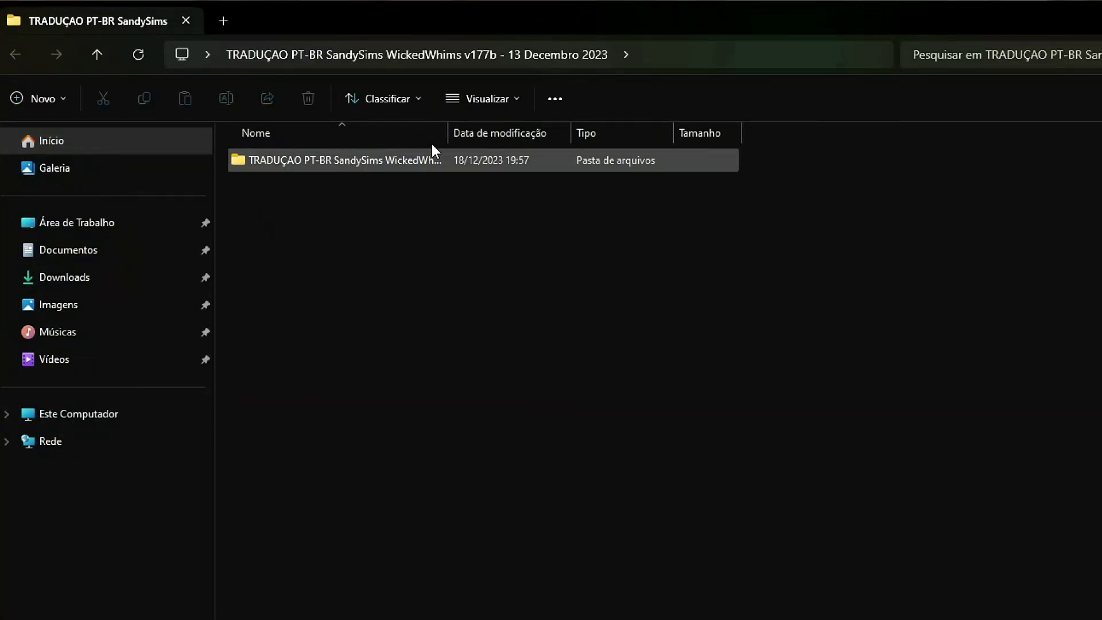
{"action": "left_click_drag", "start_coordinate": [447, 133], "coordinate": [614, 132]}
{"action": "double_click", "coordinate": [428, 162]}
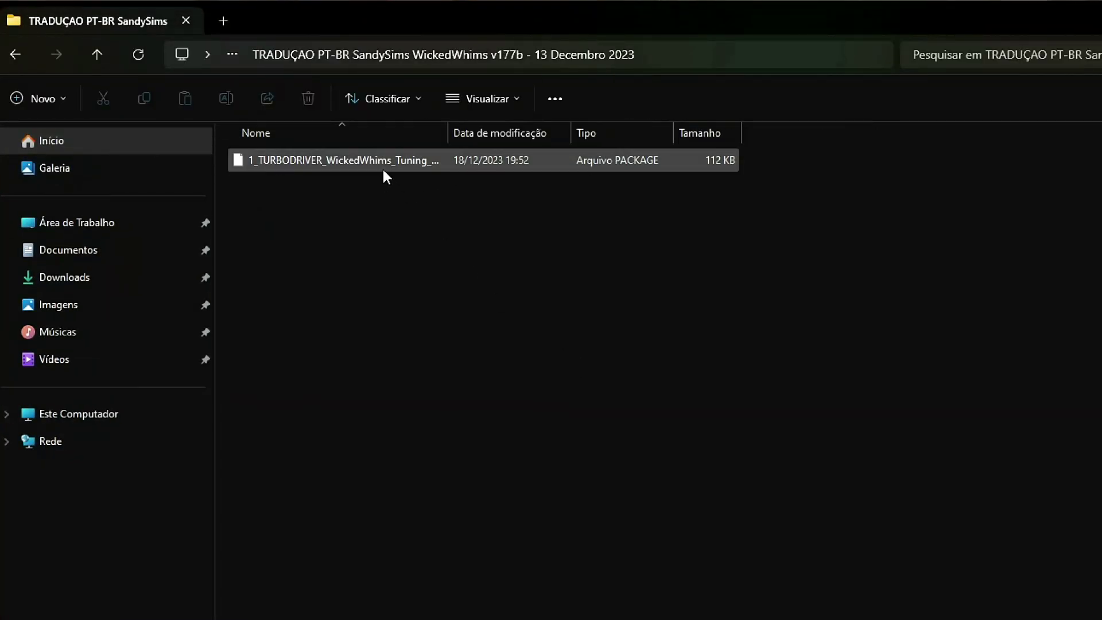
{"action": "left_click_drag", "start_coordinate": [447, 131], "coordinate": [547, 132]}
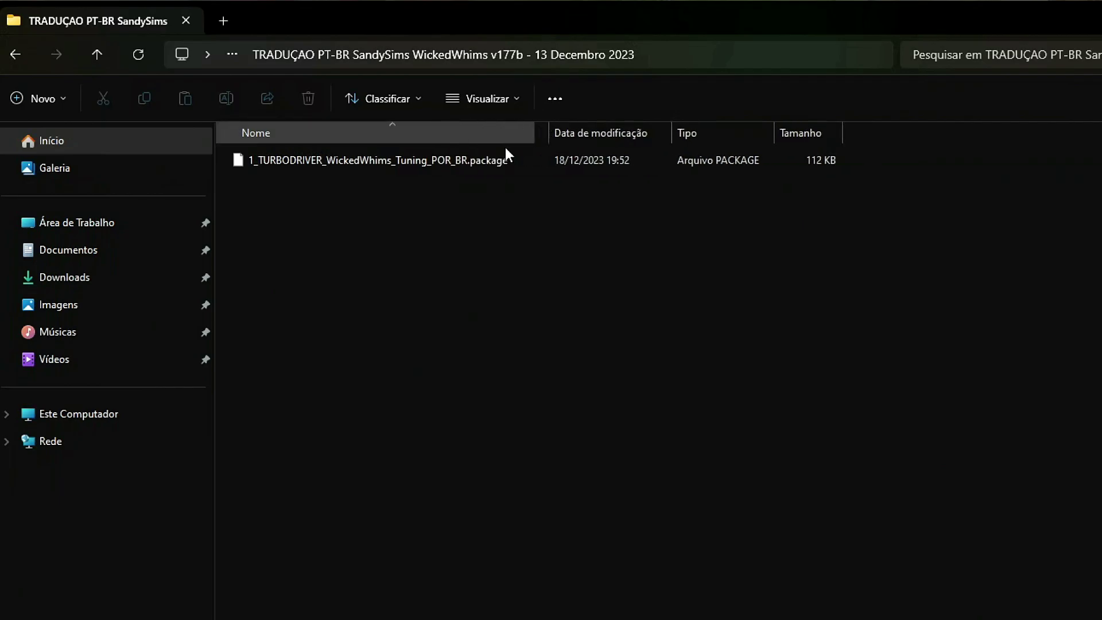
{"action": "right_click", "coordinate": [453, 158]}
{"action": "left_click", "coordinate": [504, 179]}
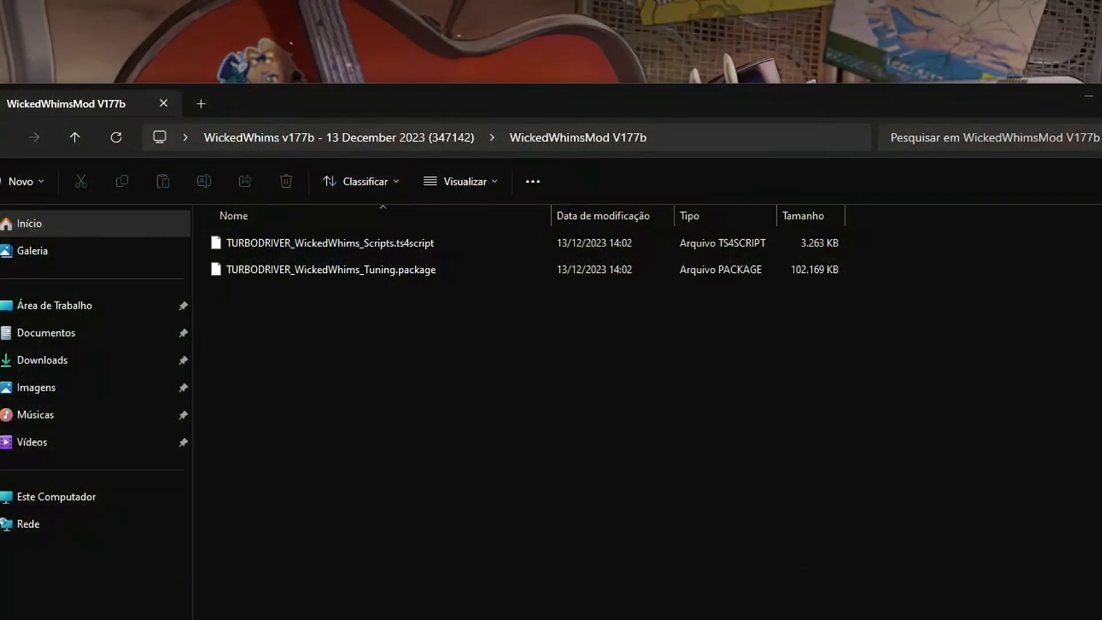
{"action": "right_click", "coordinate": [479, 427]}
{"action": "left_click", "coordinate": [580, 439]}
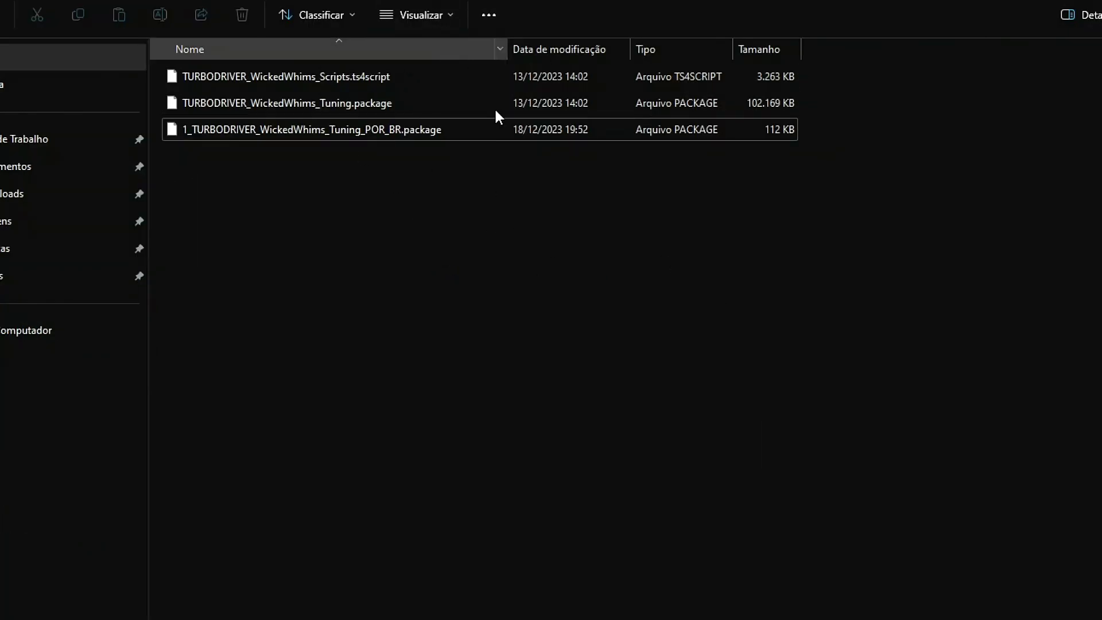
{"action": "right_click", "coordinate": [765, 313]}
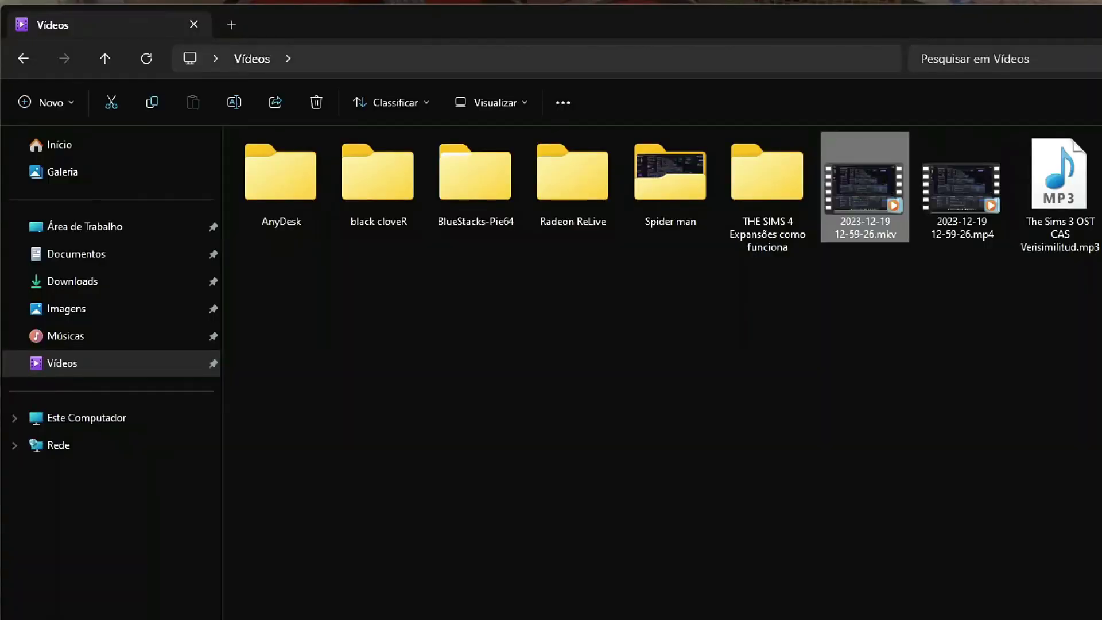
Step: Open the game's Mods folder under Documentos > Electronic Arts > The Sims 4
{"action": "left_click", "coordinate": [121, 278]}
{"action": "left_click", "coordinate": [130, 259]}
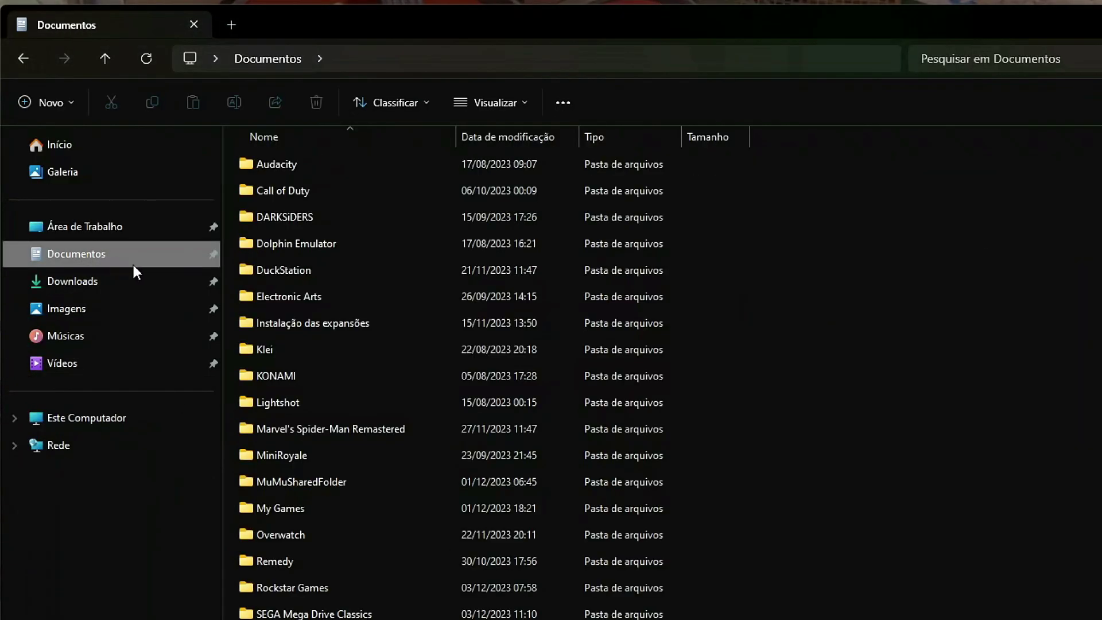
{"action": "double_click", "coordinate": [312, 295]}
{"action": "double_click", "coordinate": [310, 171]}
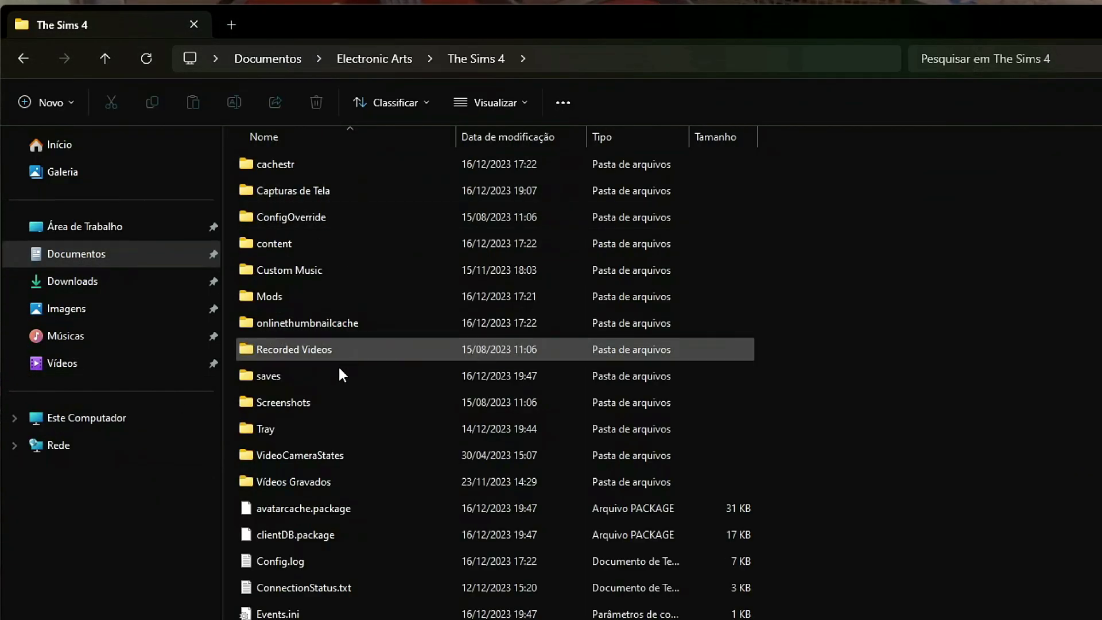
{"action": "double_click", "coordinate": [303, 292]}
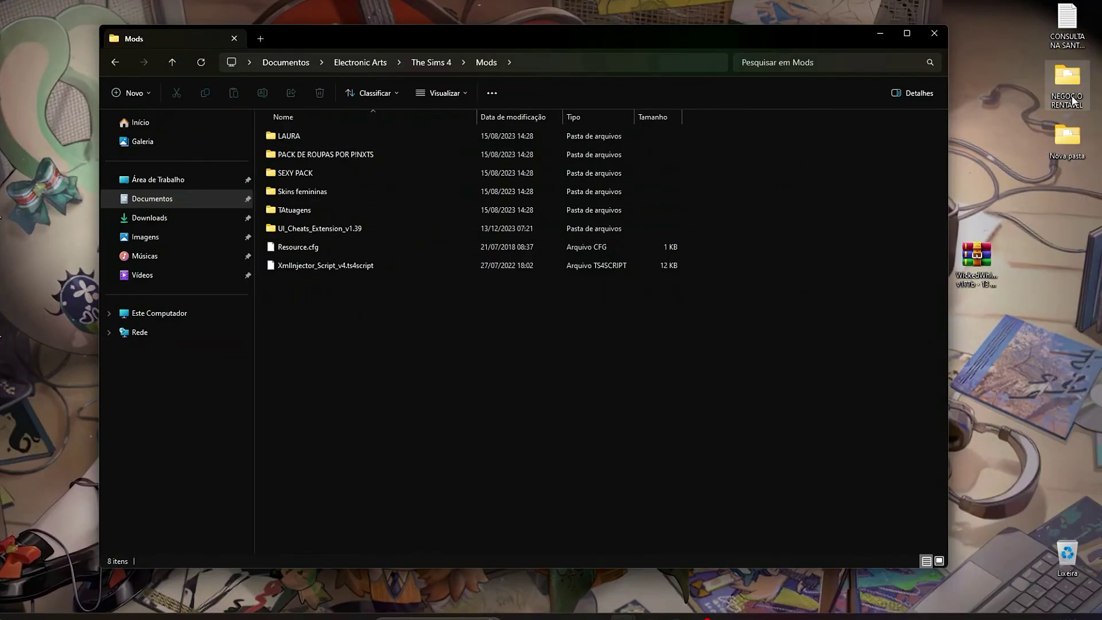
Step: Open the older WickedWhimsMod V177a folder inside Nova pasta on the desktop and widen the Nome column to show full file names
{"action": "double_click", "coordinate": [1067, 136]}
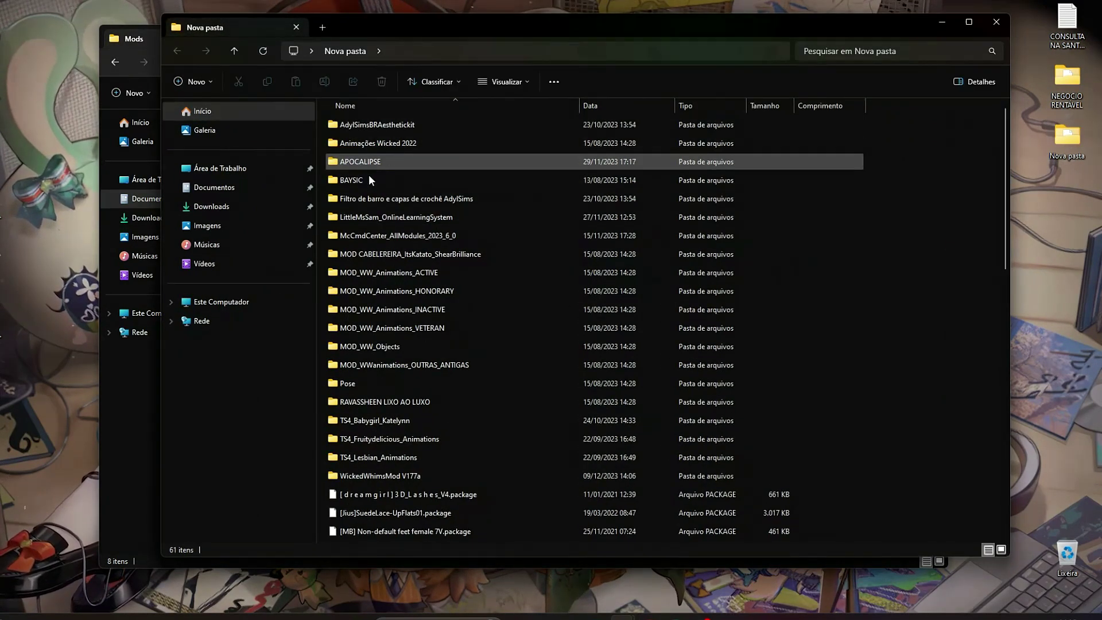
{"action": "double_click", "coordinate": [387, 475]}
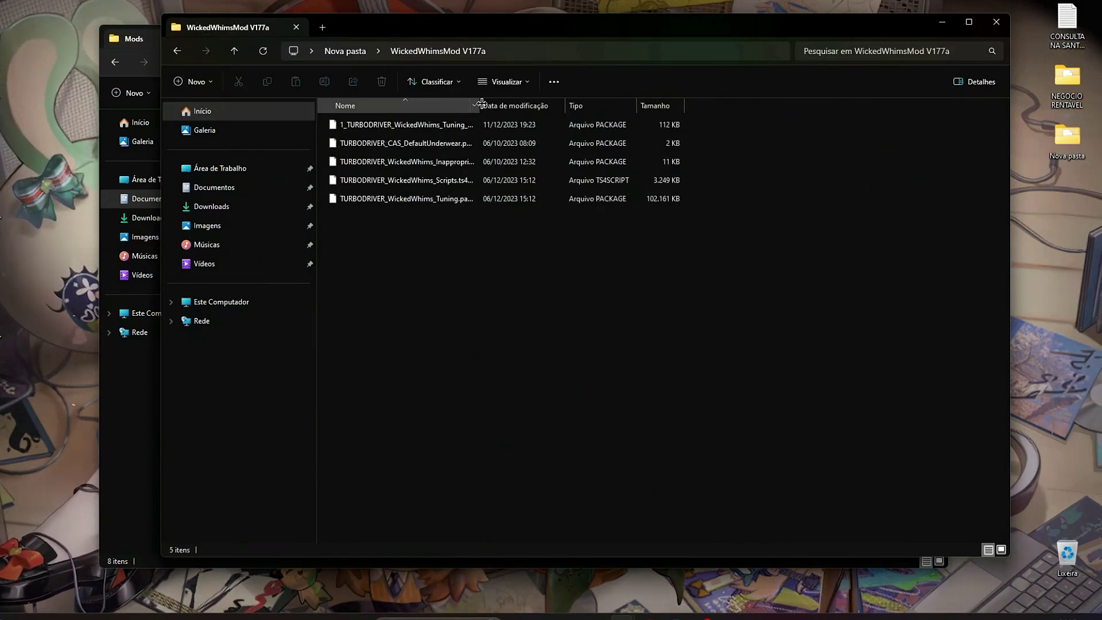
{"action": "left_click_drag", "start_coordinate": [479, 106], "coordinate": [560, 105]}
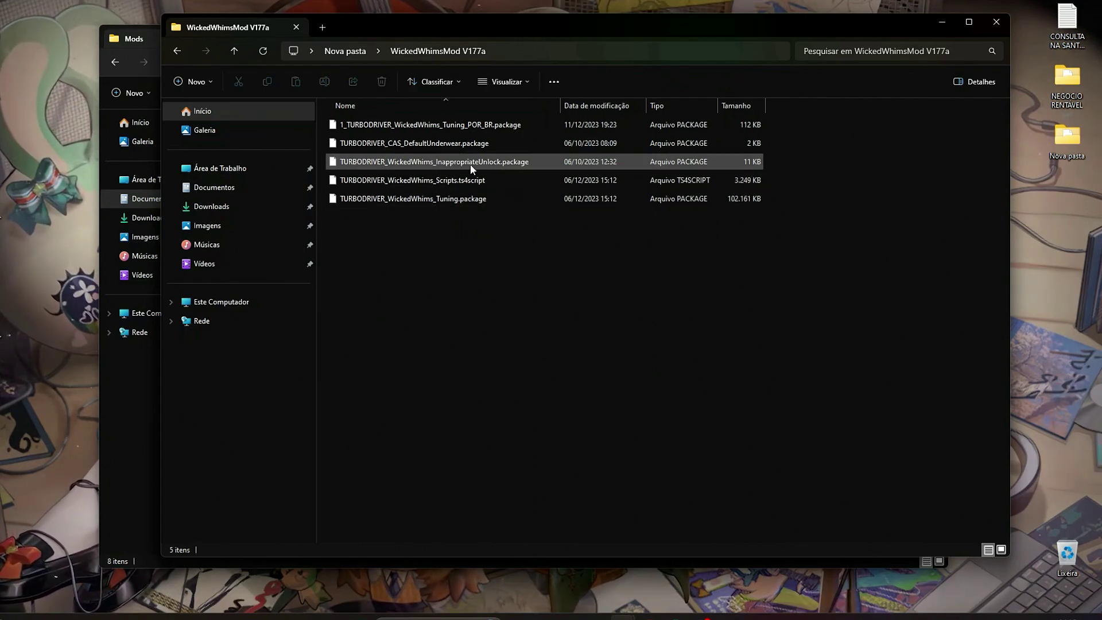
Step: Copy TURBODRIVER_WickedWhims_InappropriateUnlock.package and TURBODRIVER_CAS_DefaultUnderwear.package from the V177a folder into the WickedWhimsMod V177b folder
{"action": "left_click", "coordinate": [454, 163]}
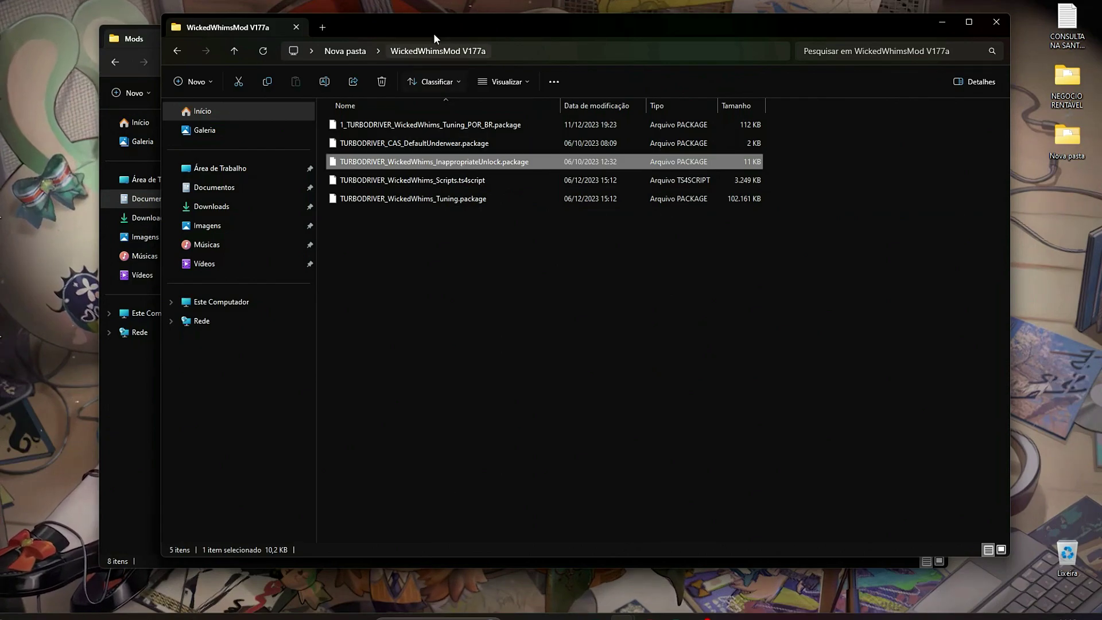
{"action": "mouse_move", "coordinate": [432, 32]}
{"action": "left_mouse_down"}
{"action": "mouse_move", "coordinate": [720, 29]}
{"action": "mouse_move", "coordinate": [429, 42]}
{"action": "left_mouse_up"}
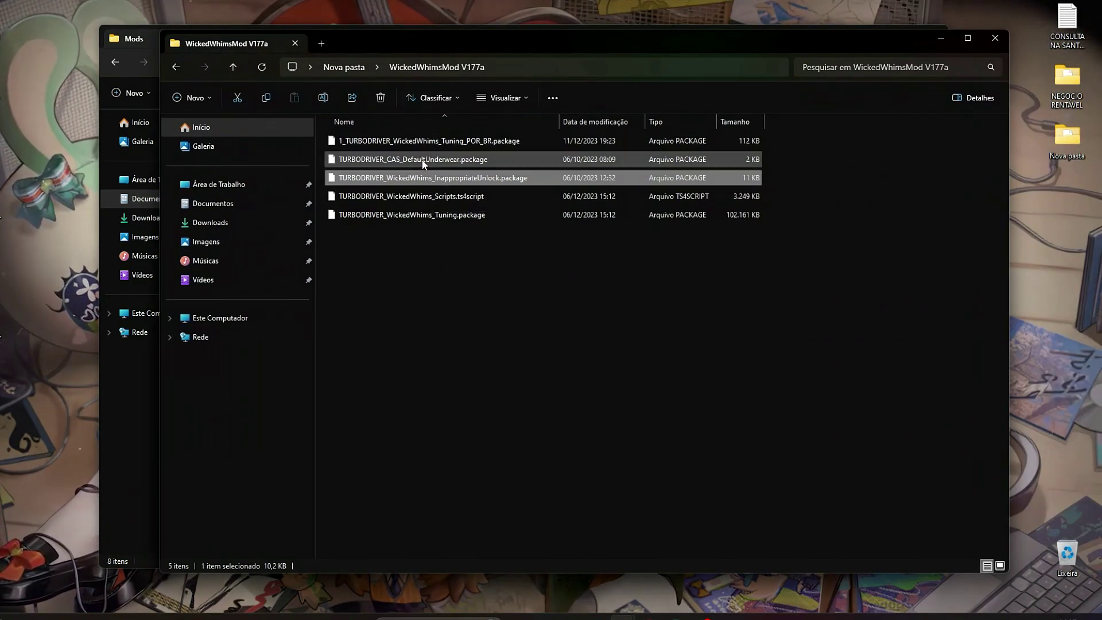
{"action": "left_click", "coordinate": [623, 161], "text": "ctrl"}
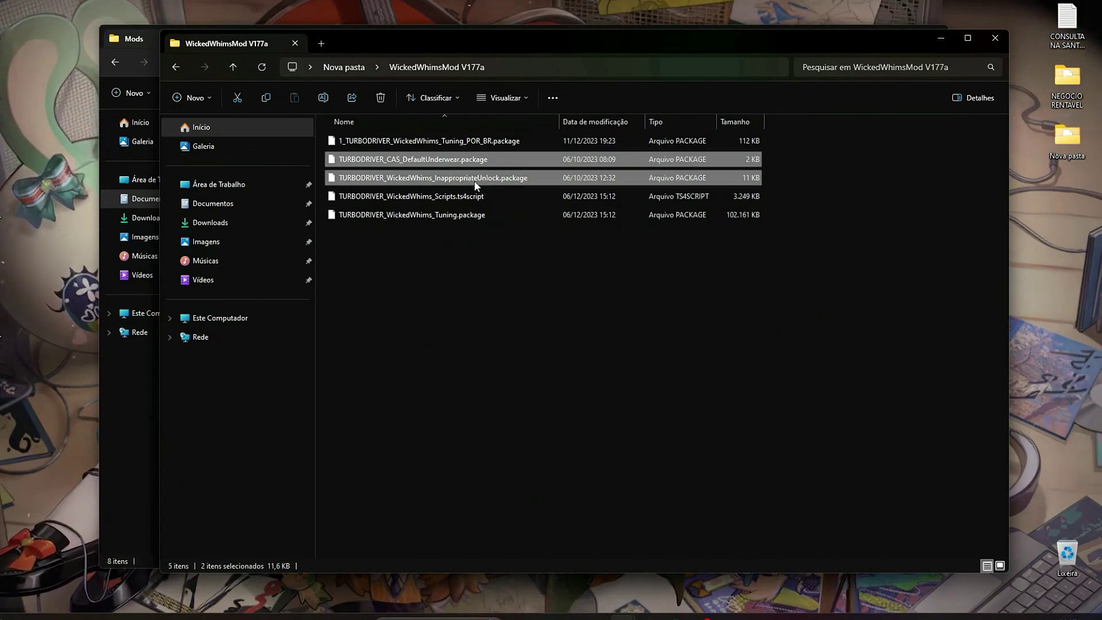
{"action": "right_click", "coordinate": [474, 180]}
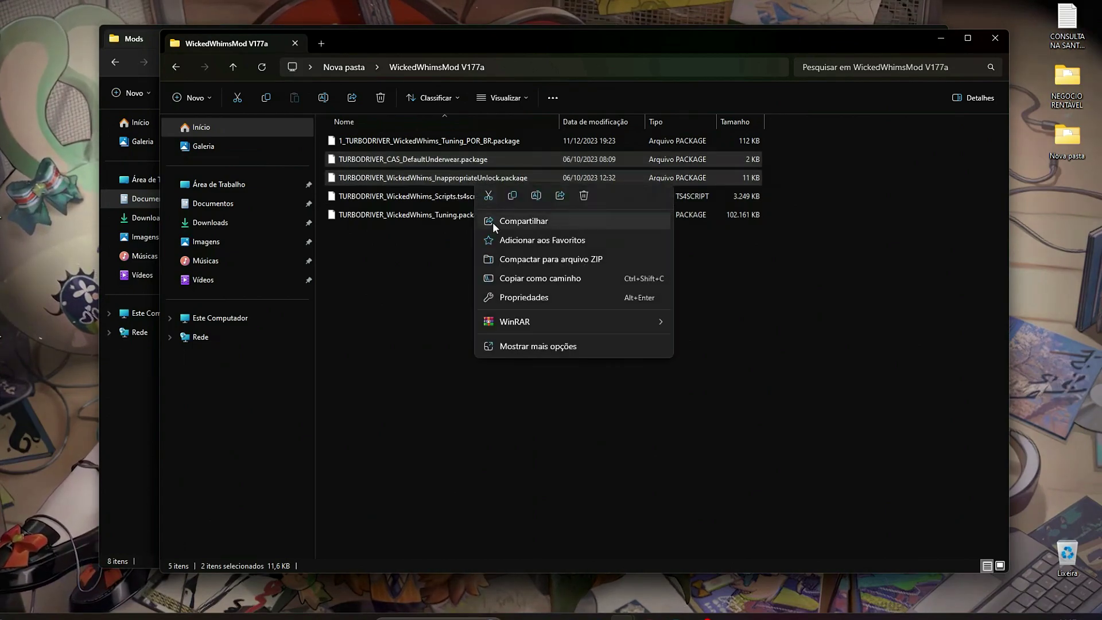
{"action": "left_click", "coordinate": [511, 196]}
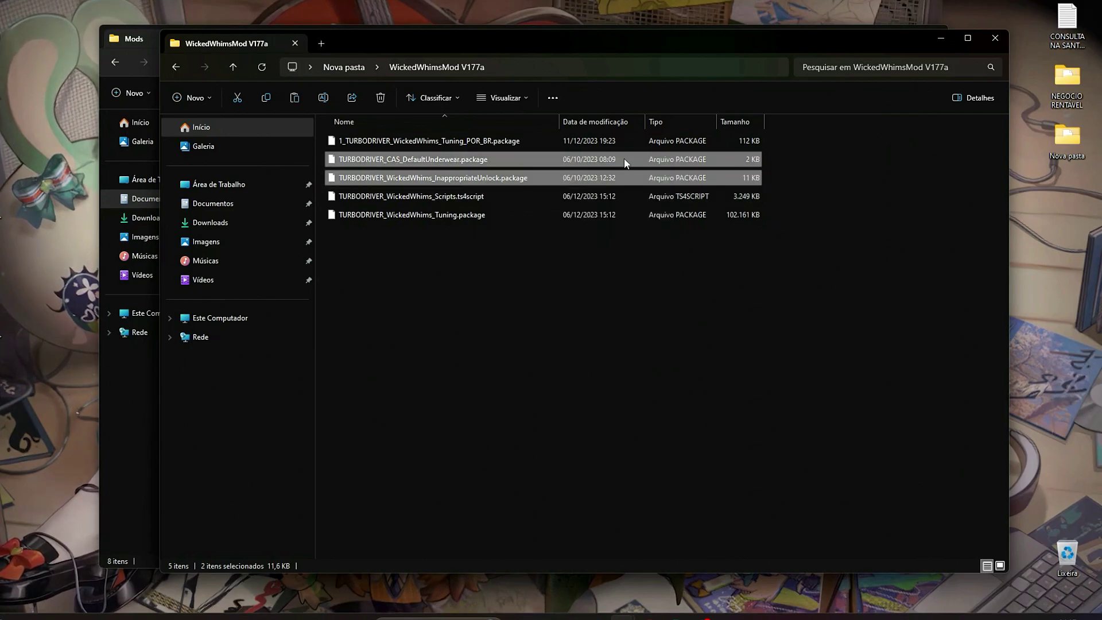
{"action": "left_click", "coordinate": [987, 40]}
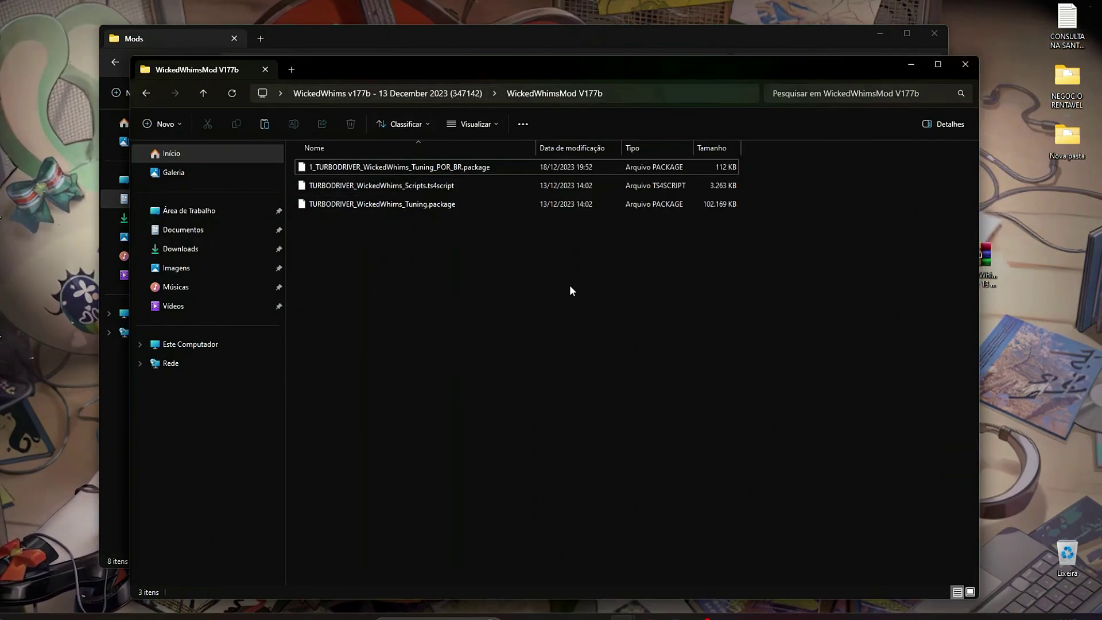
{"action": "right_click", "coordinate": [569, 284]}
{"action": "left_click", "coordinate": [586, 298]}
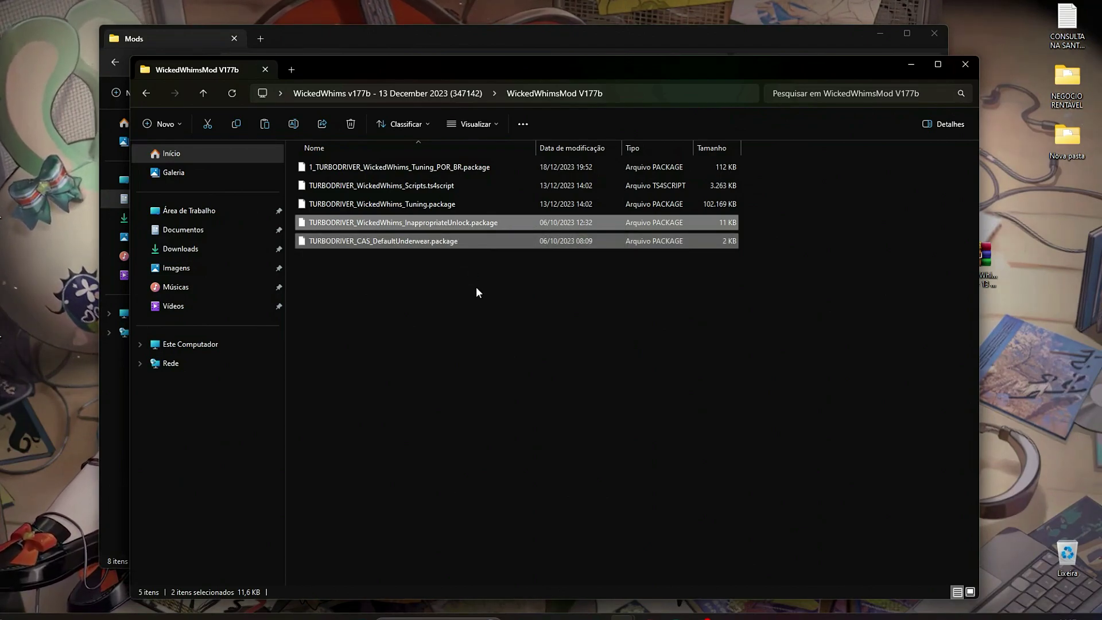
{"action": "left_click", "coordinate": [533, 326]}
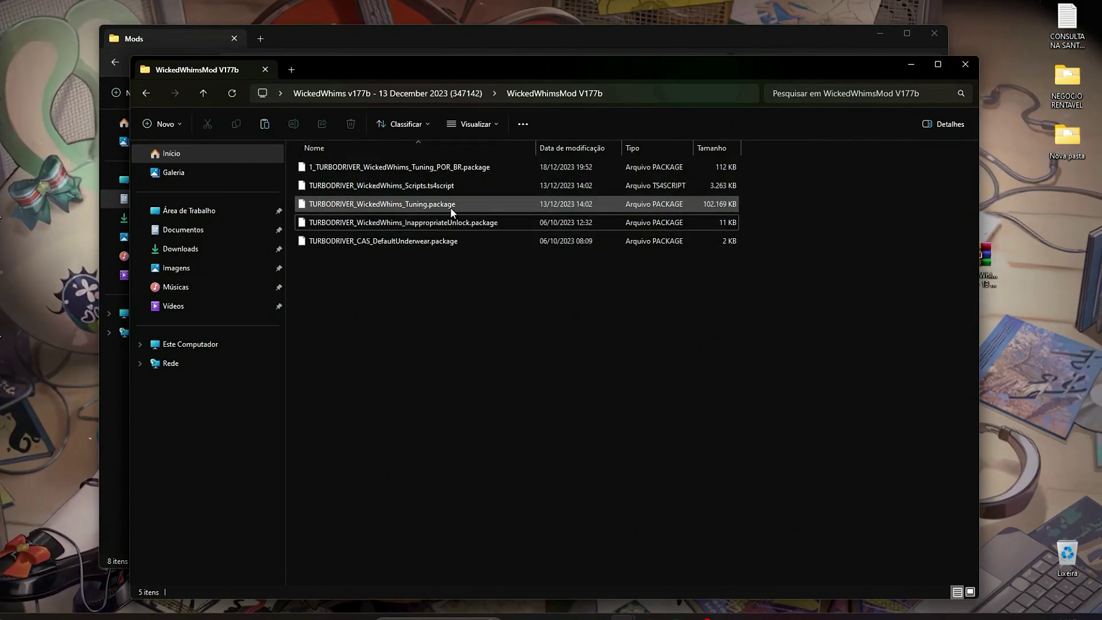
Step: Cut the completed WickedWhimsMod V177b folder from its extracted parent folder and switch to the Mods window
{"action": "left_click", "coordinate": [443, 167]}
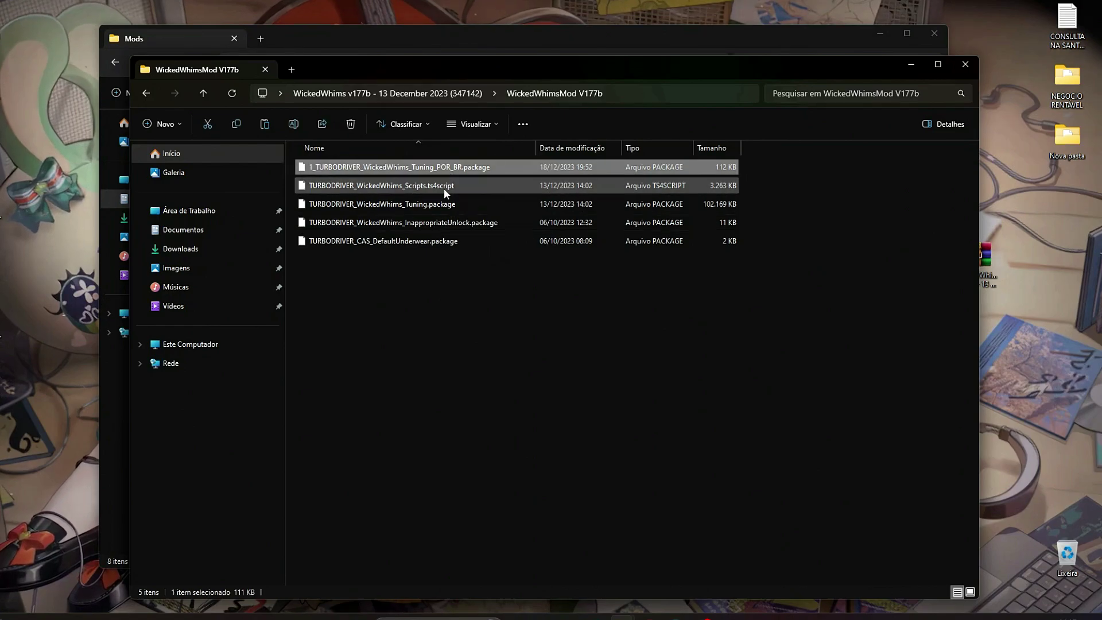
{"action": "left_click", "coordinate": [442, 206], "text": "shift"}
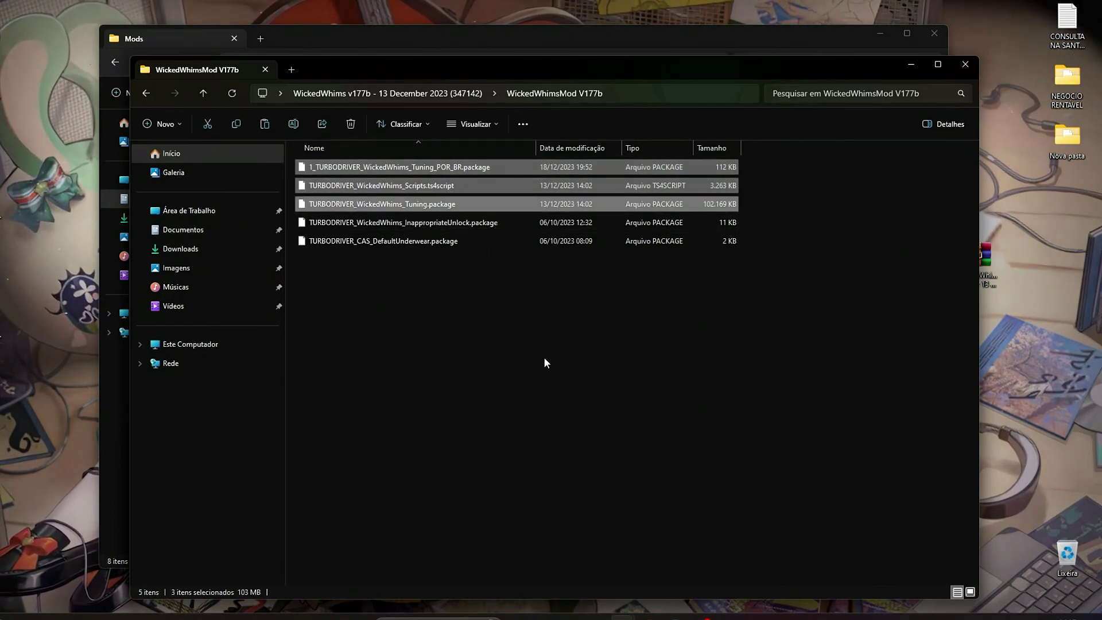
{"action": "key", "text": "BackSpace"}
{"action": "right_click", "coordinate": [381, 167]}
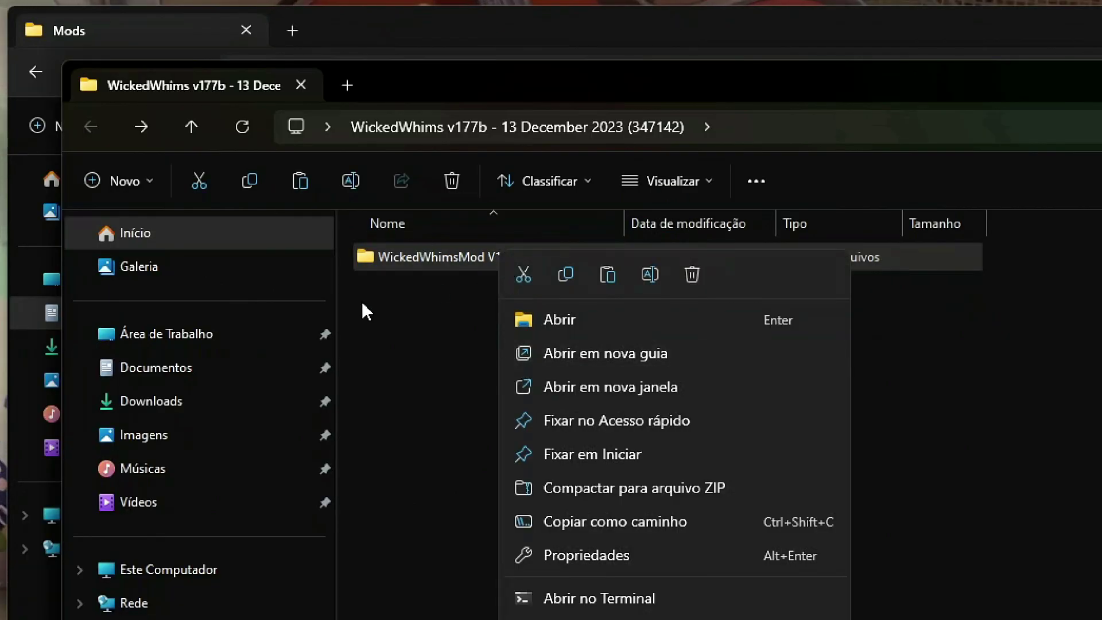
{"action": "left_click", "coordinate": [521, 276]}
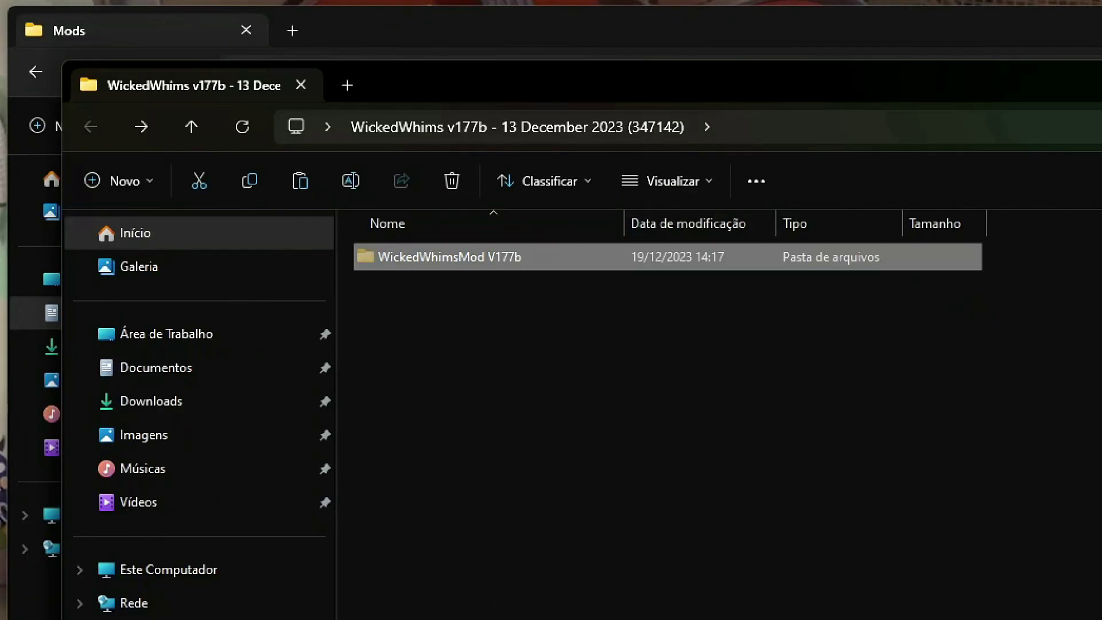
{"action": "key", "text": "alt+Tab"}
Step: Paste the WickedWhimsMod V177b folder into Documentos > Electronic Arts > The Sims 4 > Mods
{"action": "left_click", "coordinate": [112, 313]}
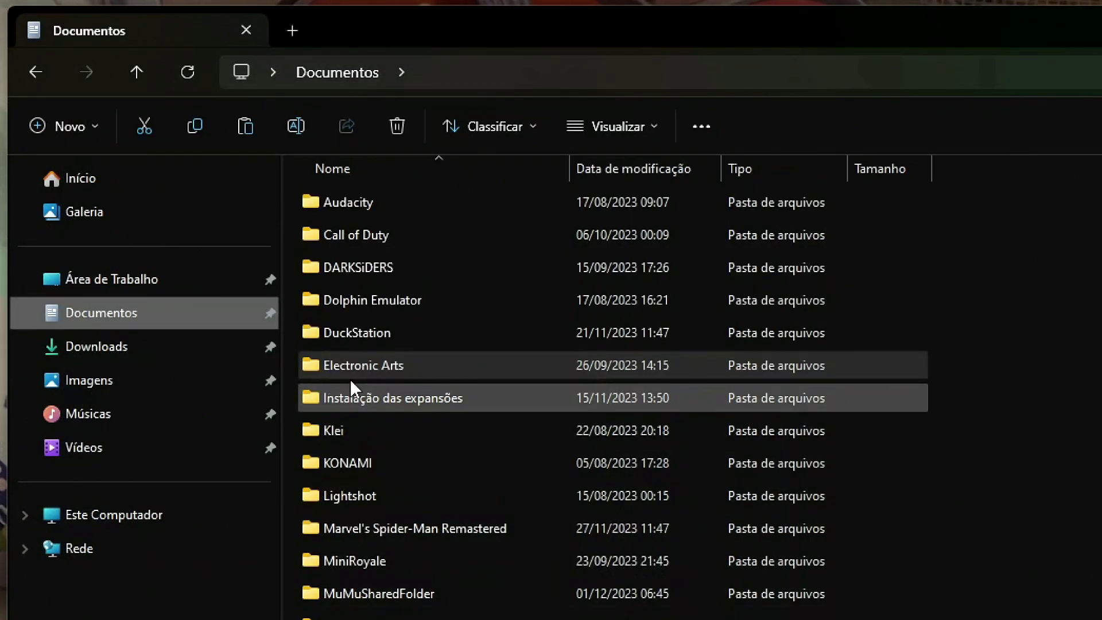
{"action": "left_click", "coordinate": [115, 314]}
{"action": "double_click", "coordinate": [369, 362]}
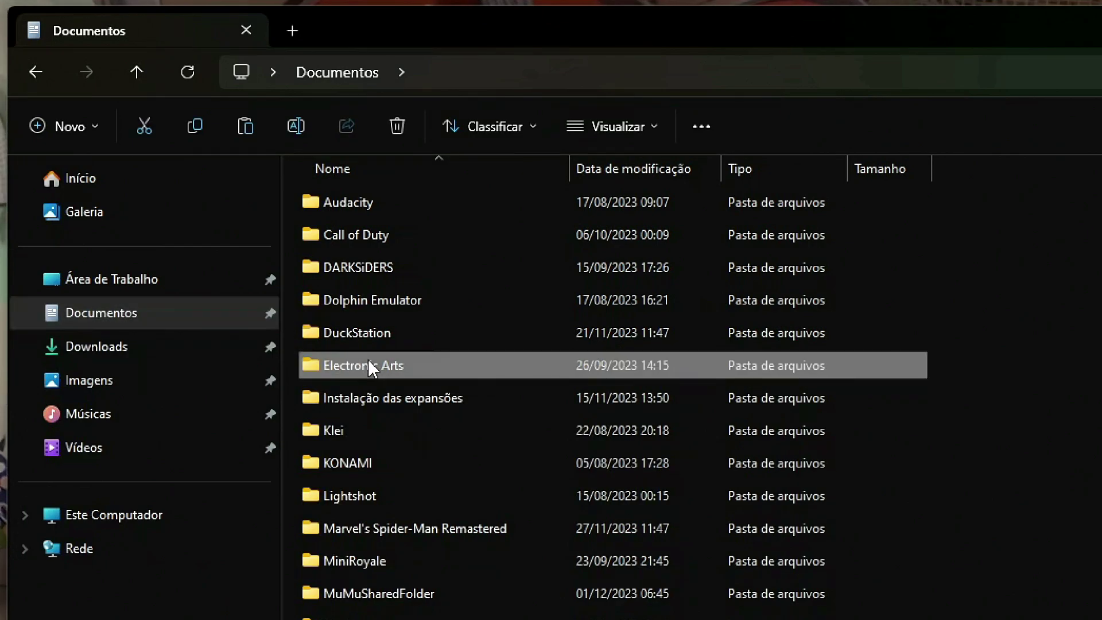
{"action": "double_click", "coordinate": [377, 212]}
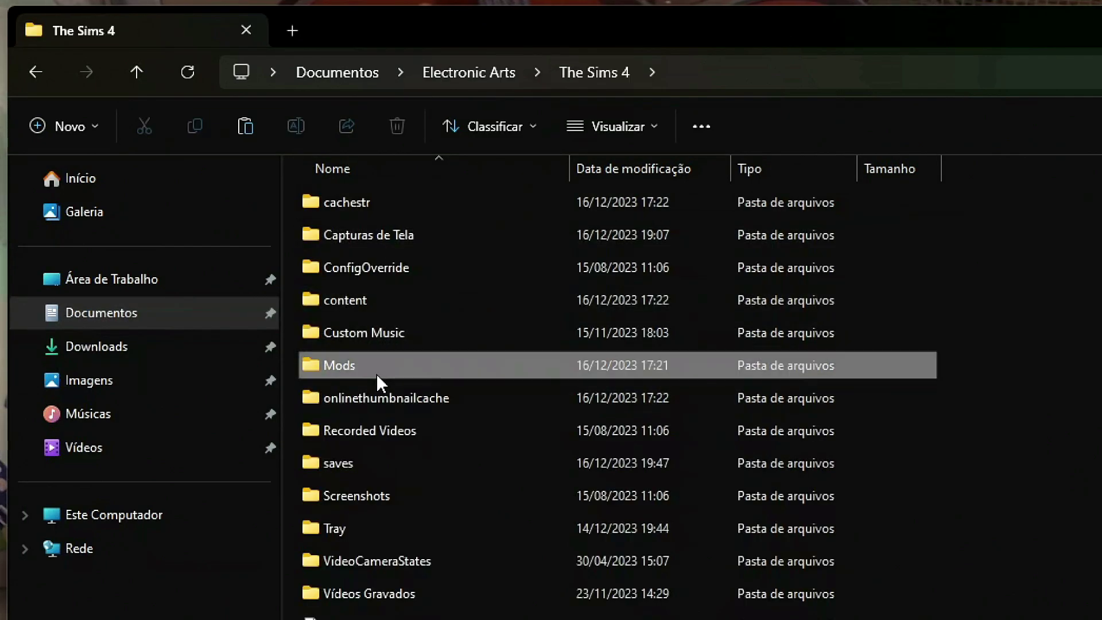
{"action": "double_click", "coordinate": [411, 366]}
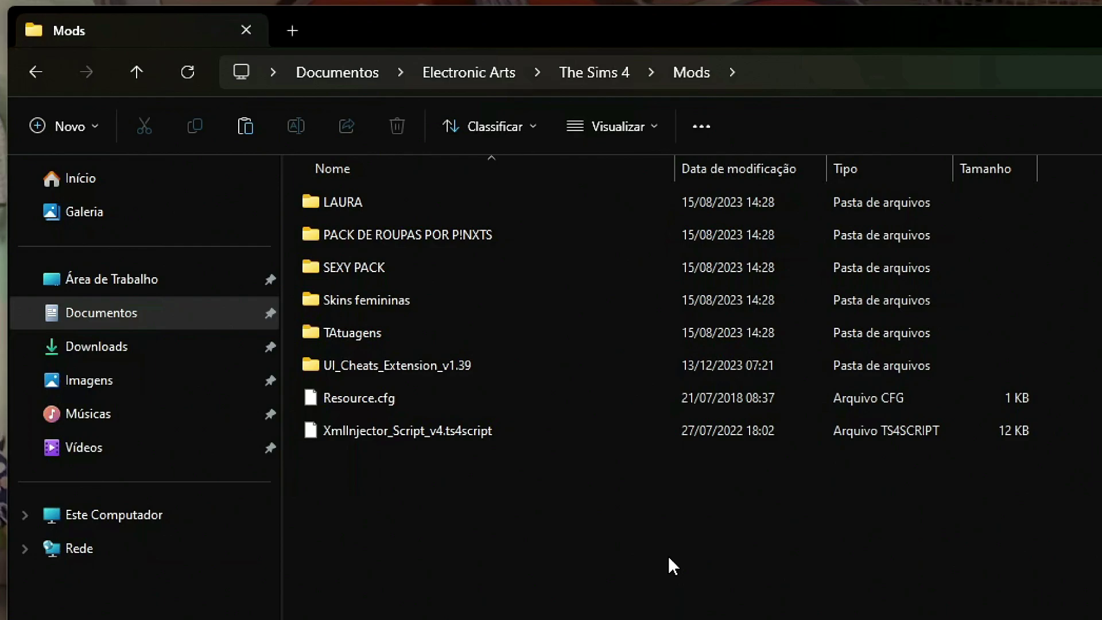
{"action": "right_click", "coordinate": [668, 555]}
{"action": "left_click", "coordinate": [709, 576]}
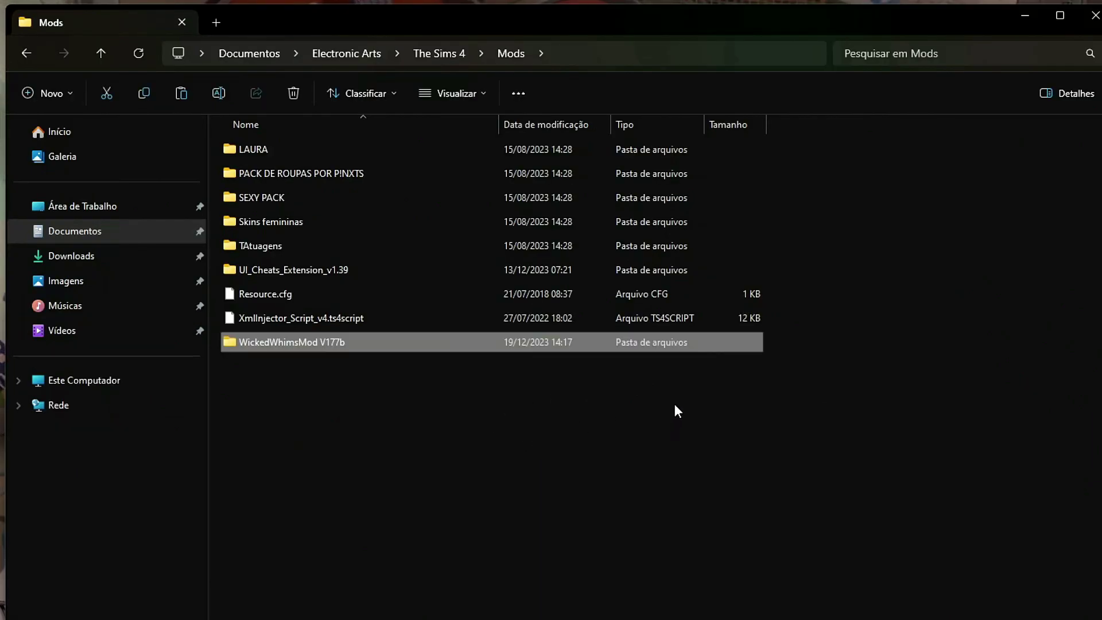
{"action": "left_click", "coordinate": [483, 439]}
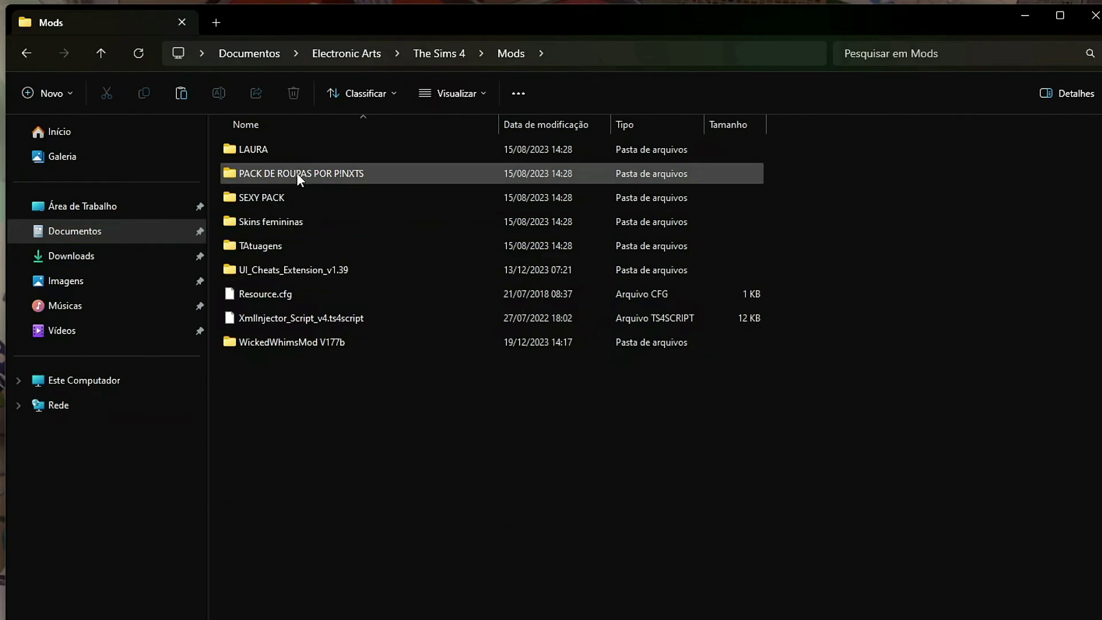
Step: View the mods stored in Nova pasta beside the Mods folder, and close the Nova pasta window
{"action": "left_click_drag", "start_coordinate": [939, 30], "coordinate": [793, 30]}
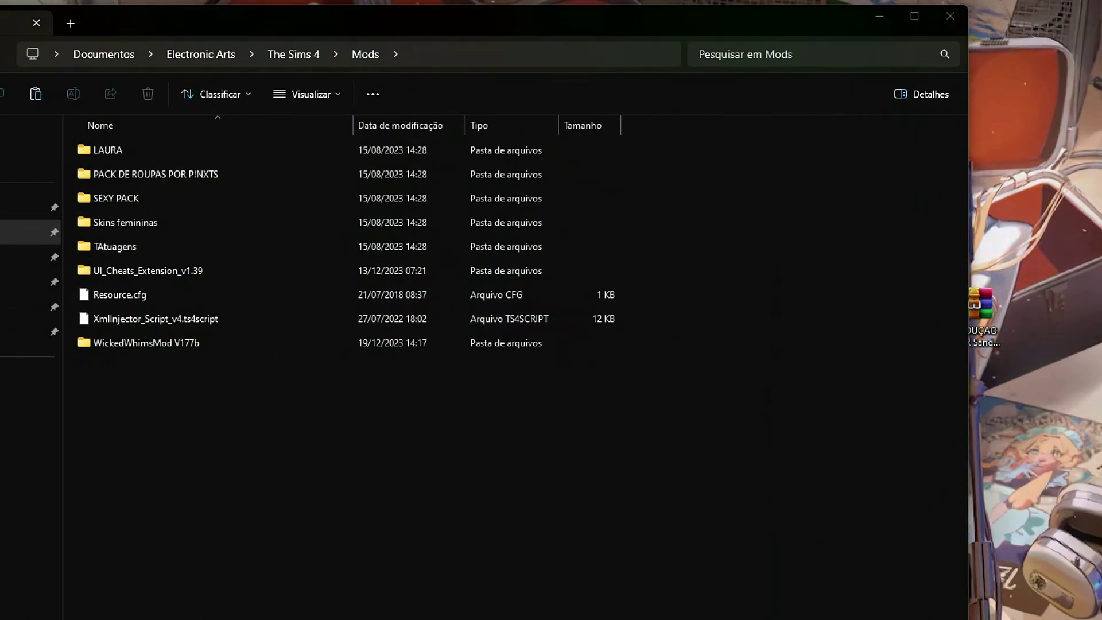
{"action": "left_click_drag", "start_coordinate": [591, 46], "coordinate": [1071, 62]}
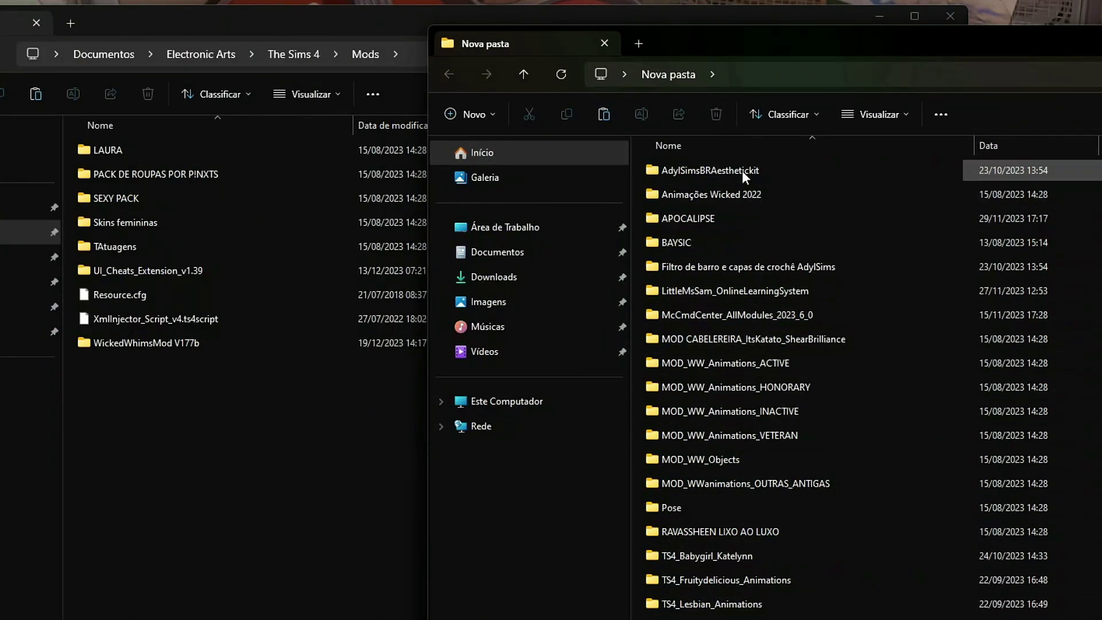
{"action": "left_click_drag", "start_coordinate": [860, 43], "coordinate": [706, 54]}
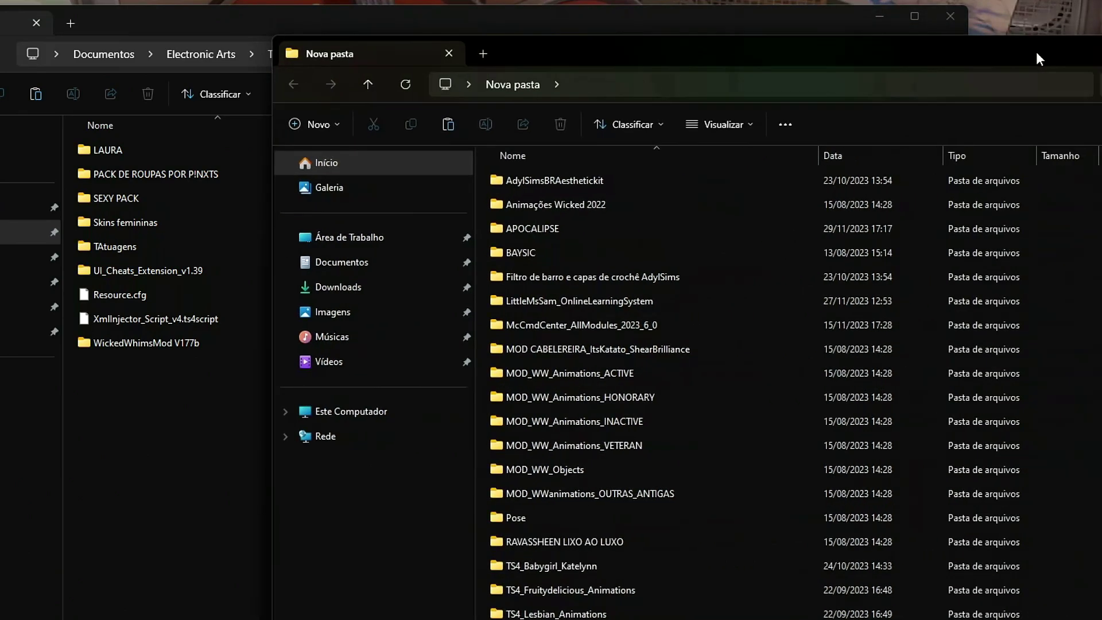
{"action": "key", "text": "alt+F4"}
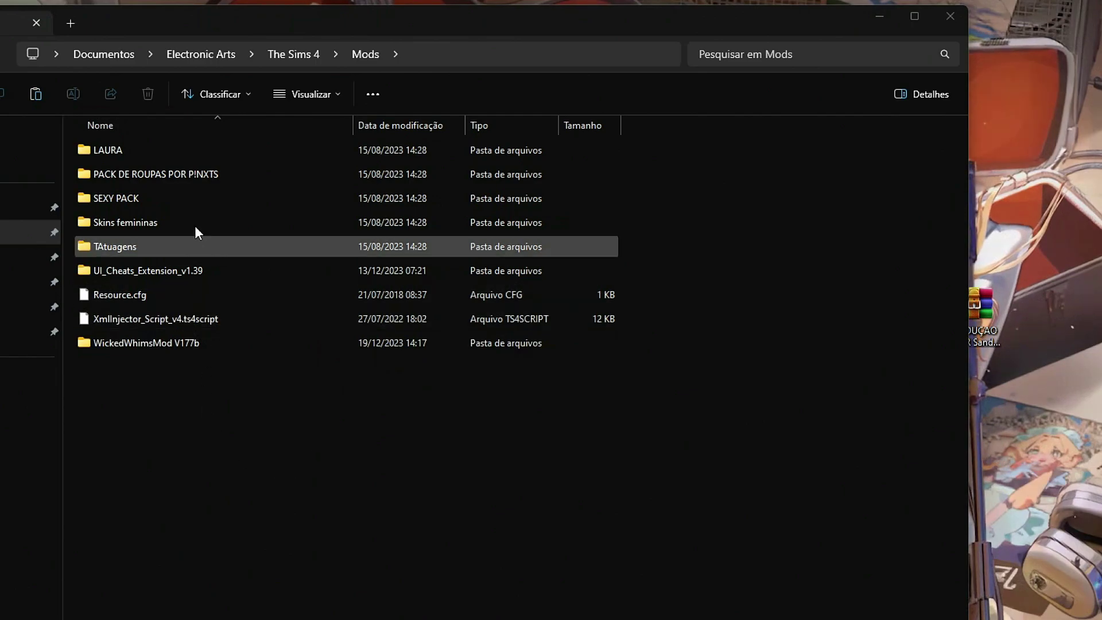
Step: Go back up from the Mods folder to Documentos, leaving the Electronic Arts folder selected under its existing name
{"action": "right_click", "coordinate": [611, 431]}
{"action": "key", "text": "Escape"}
{"action": "key", "text": "alt+Up"}
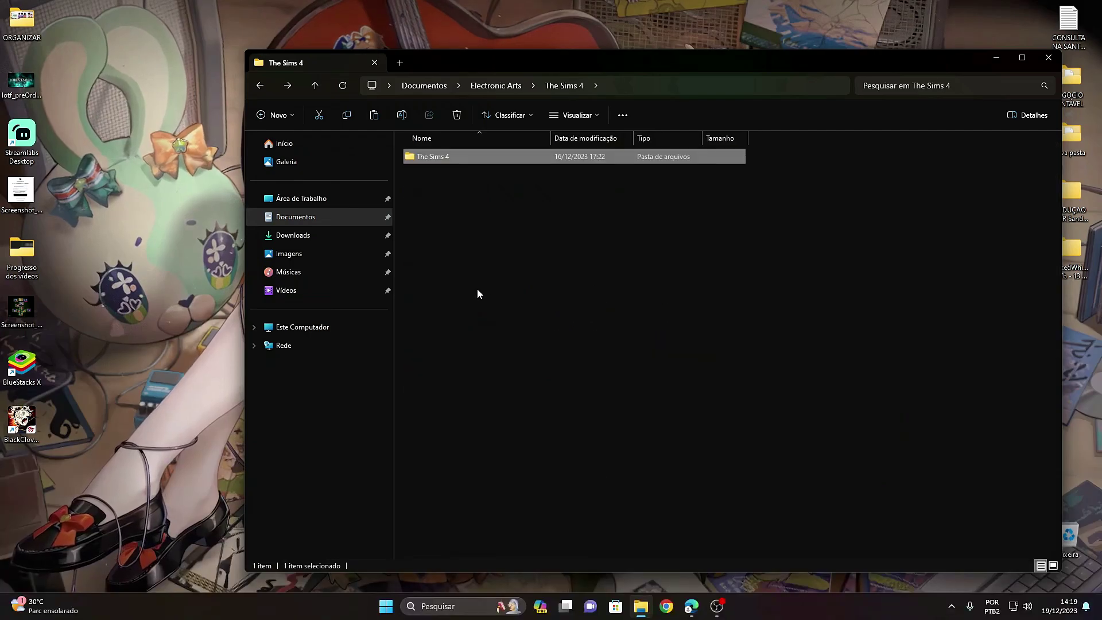
{"action": "key", "text": "alt+Up"}
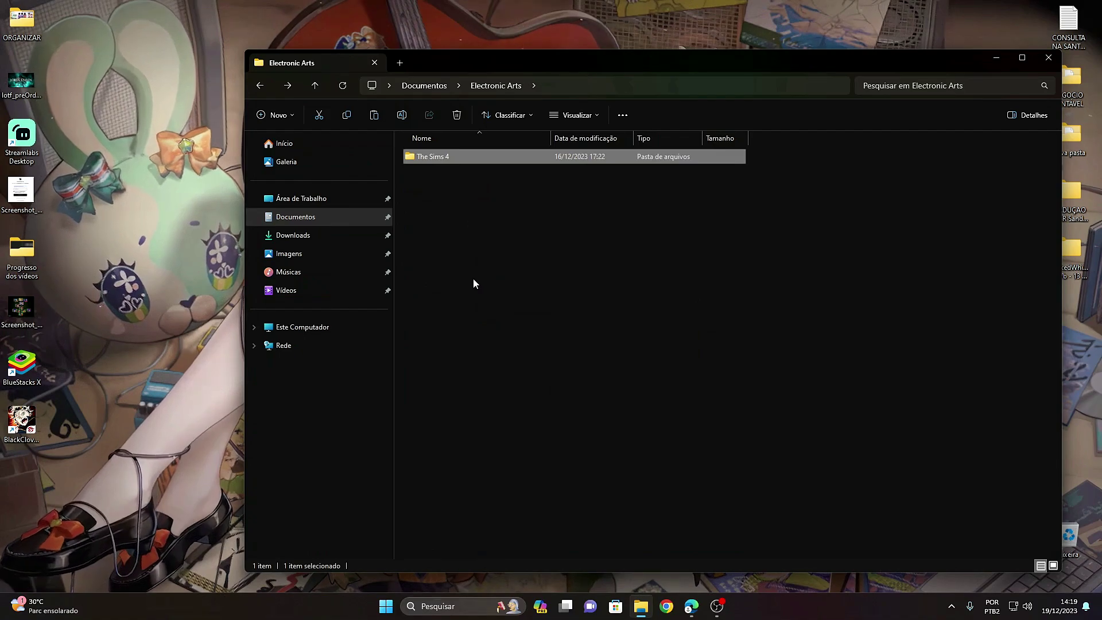
{"action": "key", "text": "alt+Up"}
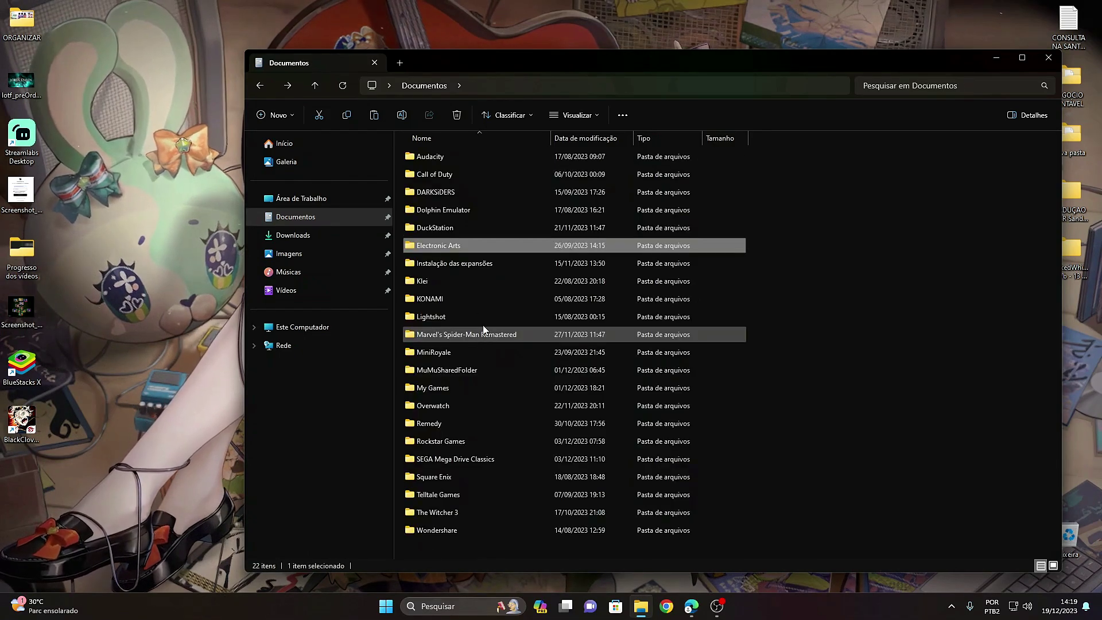
{"action": "key", "text": "F2"}
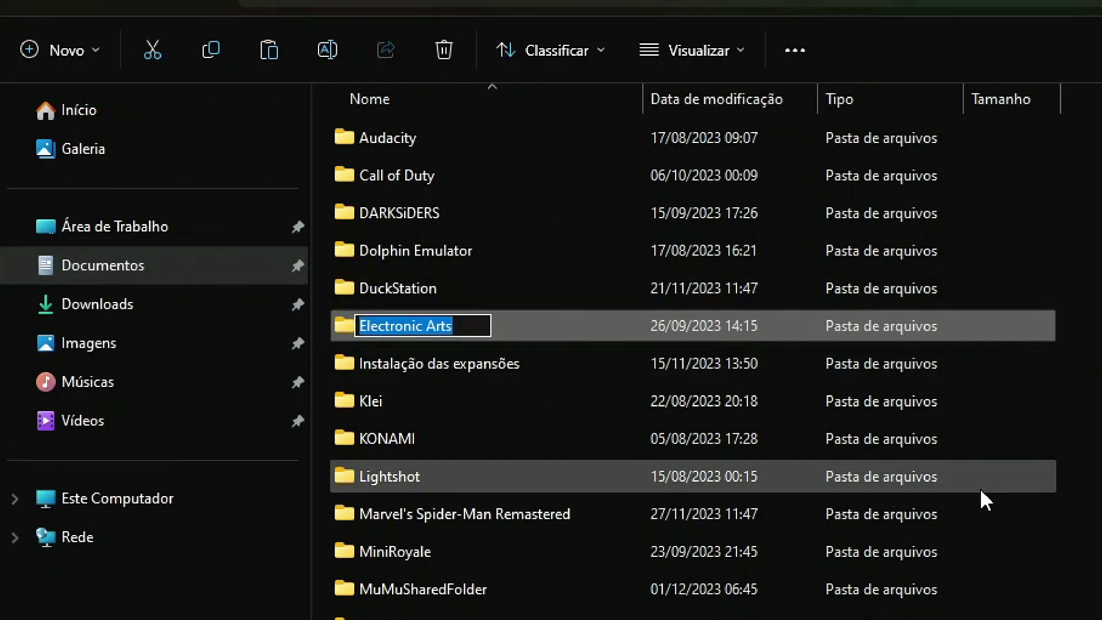
{"action": "key", "text": "Escape"}
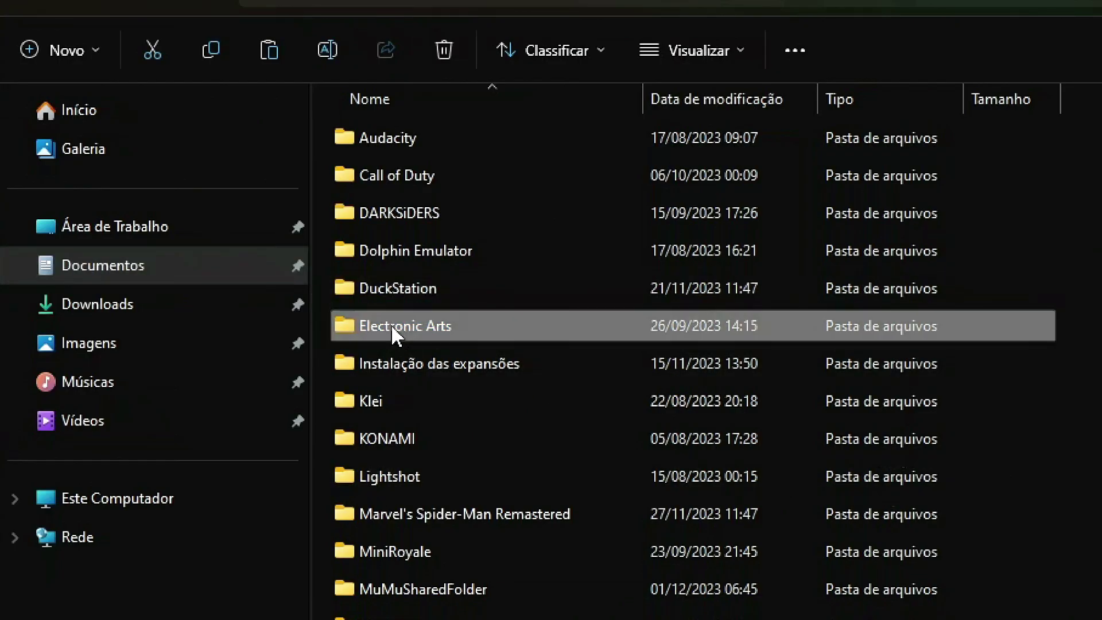
Step: Permanently delete localthumbcache.package from Electronic Arts > The Sims 4 and close the window
{"action": "double_click", "coordinate": [391, 325]}
{"action": "double_click", "coordinate": [433, 143]}
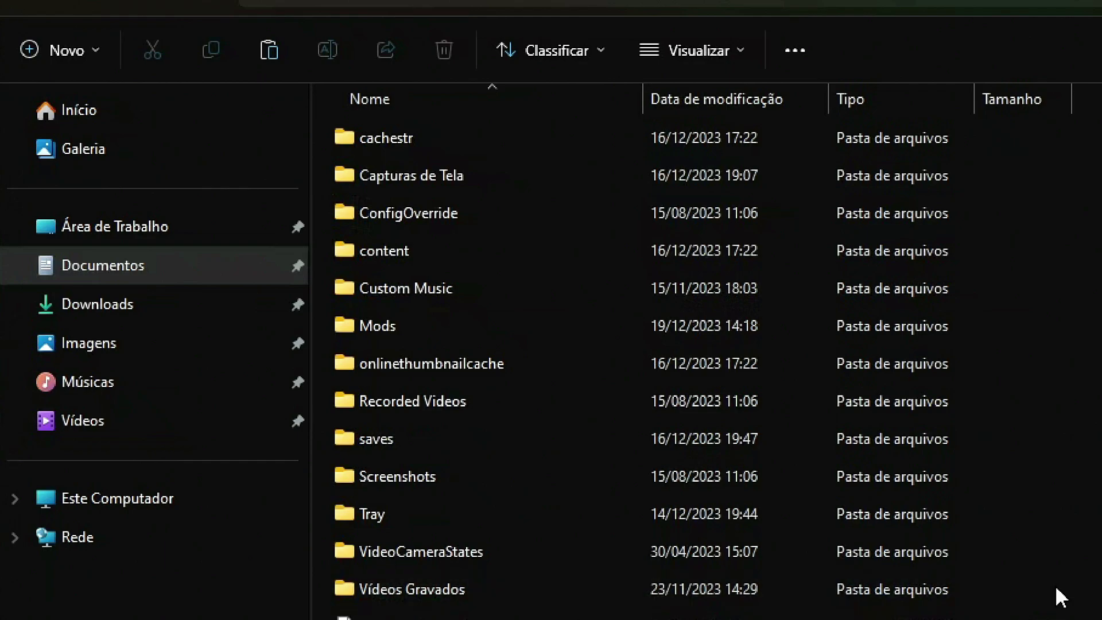
{"action": "scroll", "coordinate": [927, 455], "scroll_direction": "down", "scroll_amount": 10}
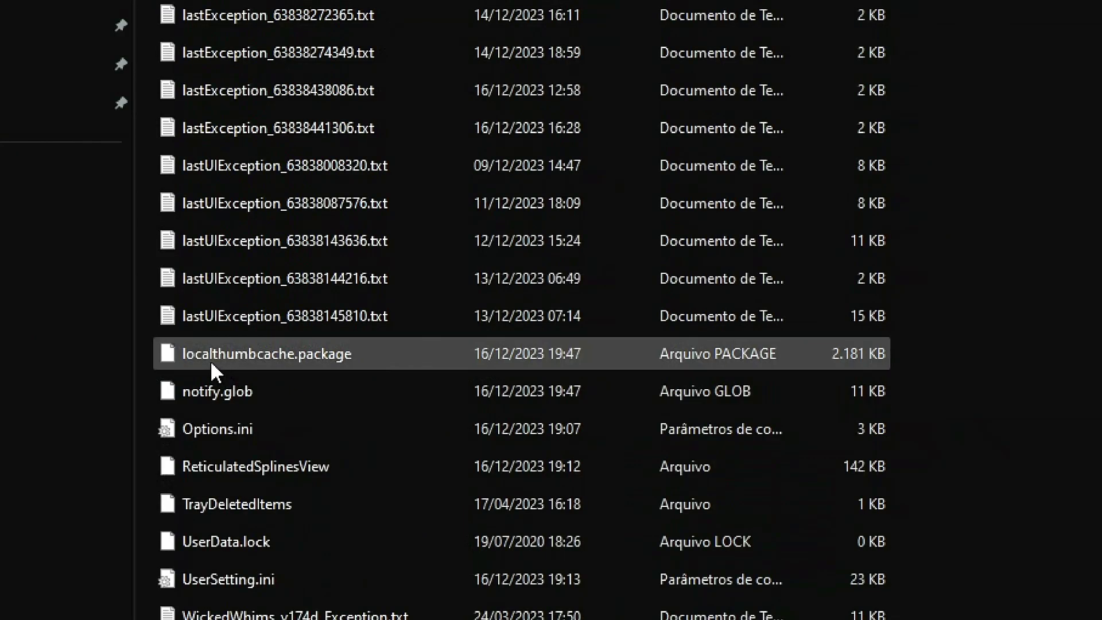
{"action": "left_click", "coordinate": [289, 357]}
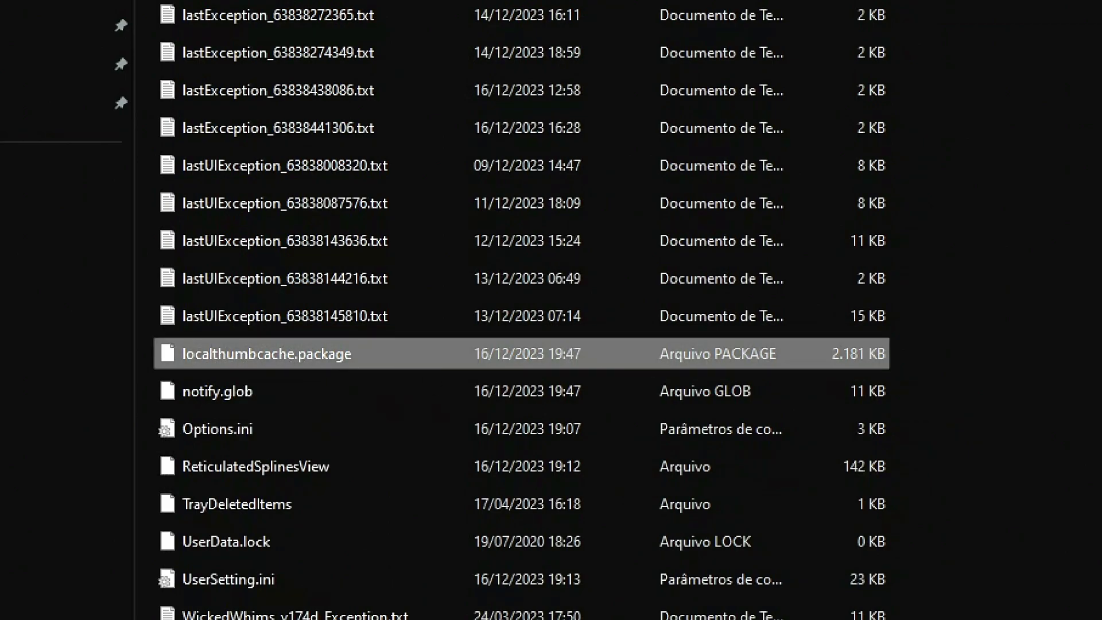
{"action": "key", "text": "shift+Delete"}
{"action": "key", "text": "Return"}
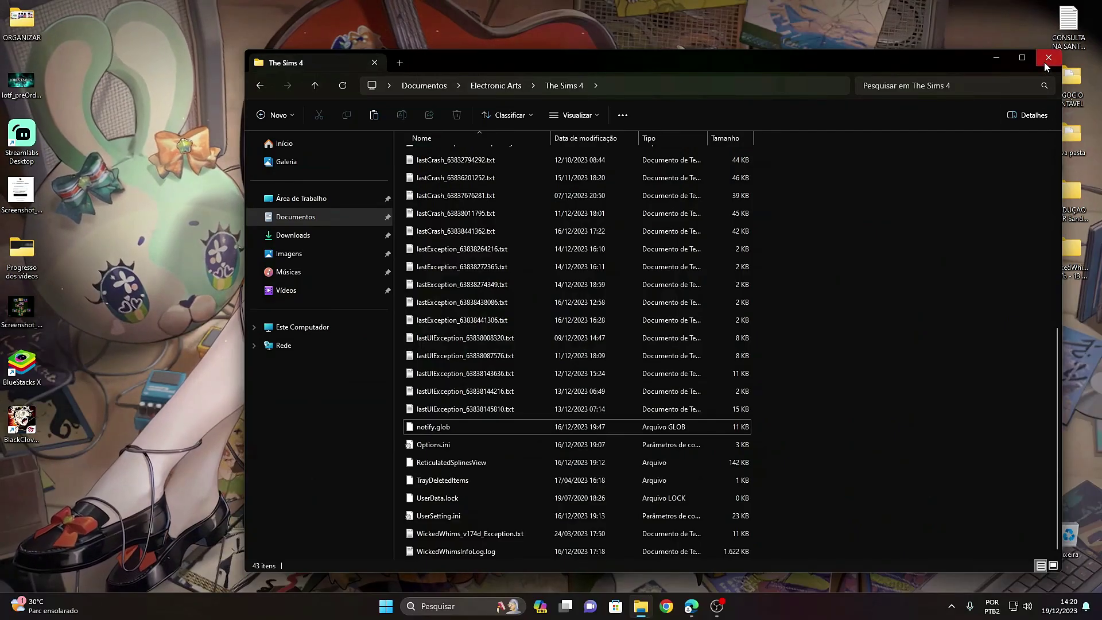
{"action": "left_click", "coordinate": [1044, 62]}
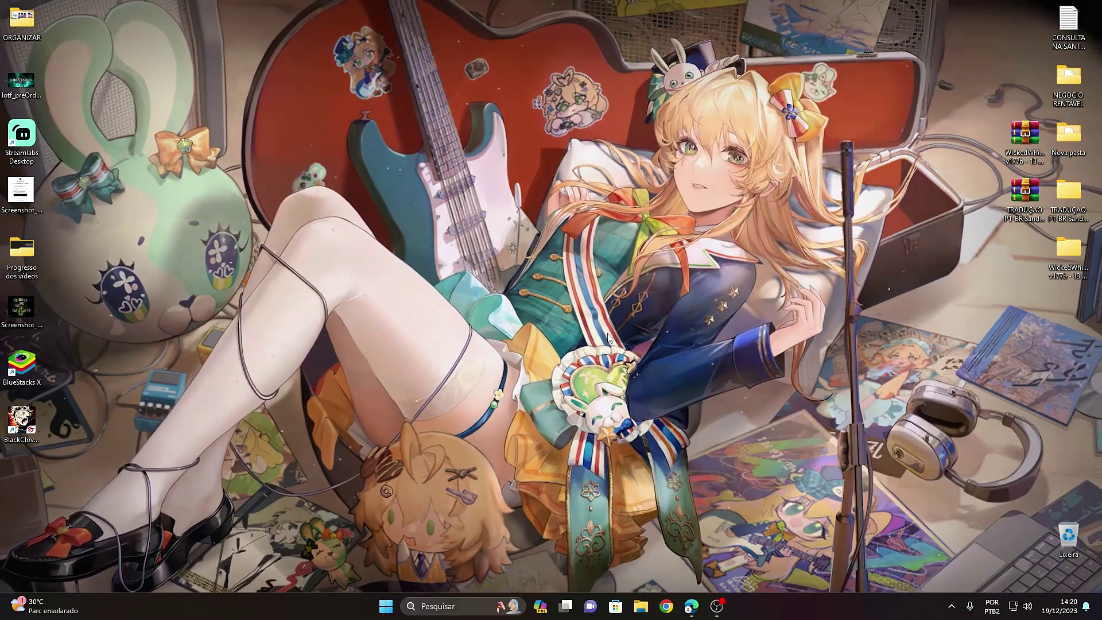
Step: Launch The Sims 4 from its shortcut in the desktop's ORGANIZAR folder and close the folder window
{"action": "double_click", "coordinate": [34, 39]}
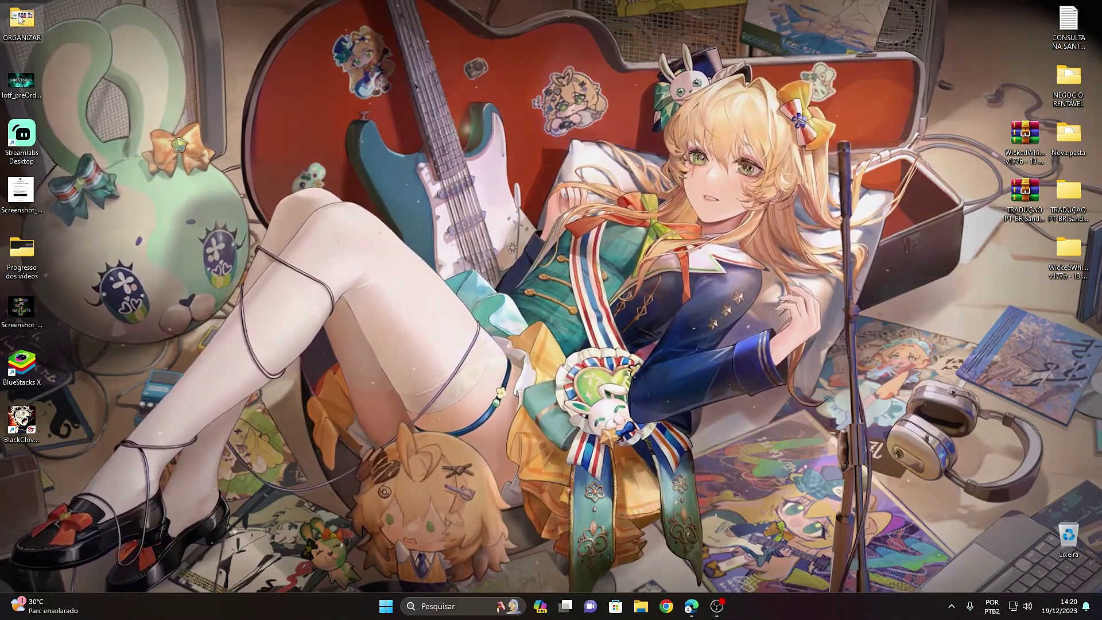
{"action": "left_click_drag", "start_coordinate": [896, 56], "coordinate": [687, 34]}
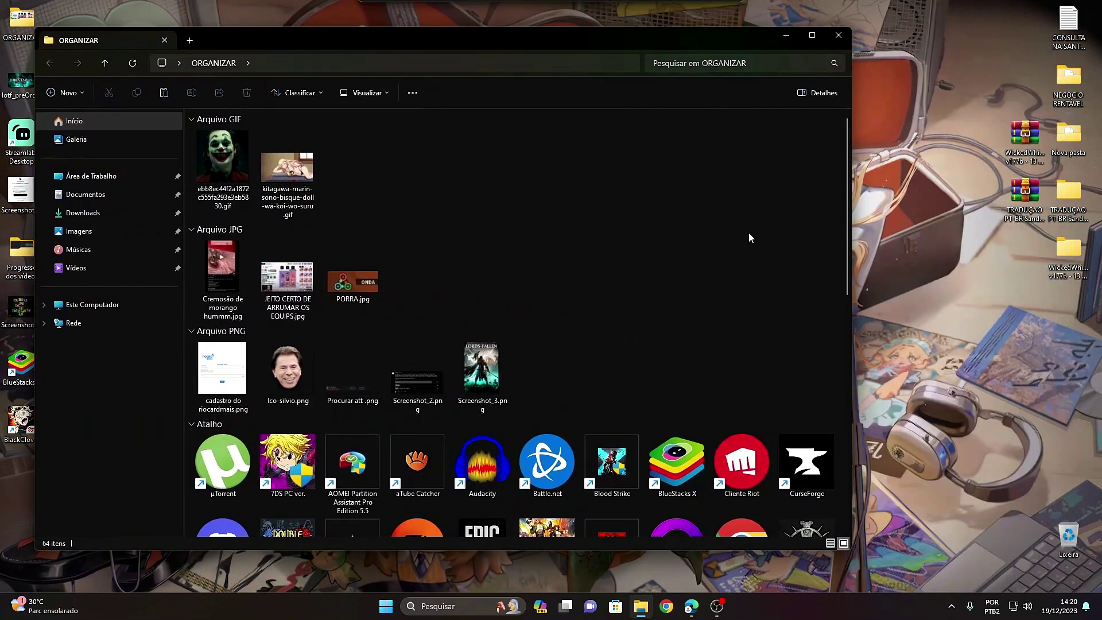
{"action": "left_click_drag", "start_coordinate": [847, 194], "coordinate": [839, 325]}
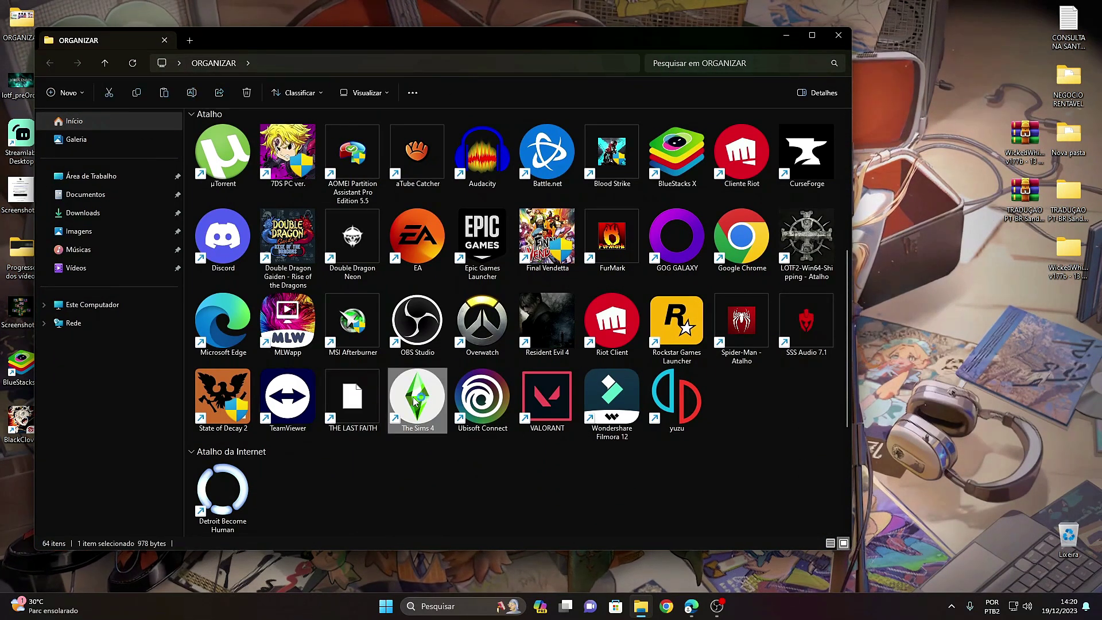
{"action": "left_click", "coordinate": [838, 32]}
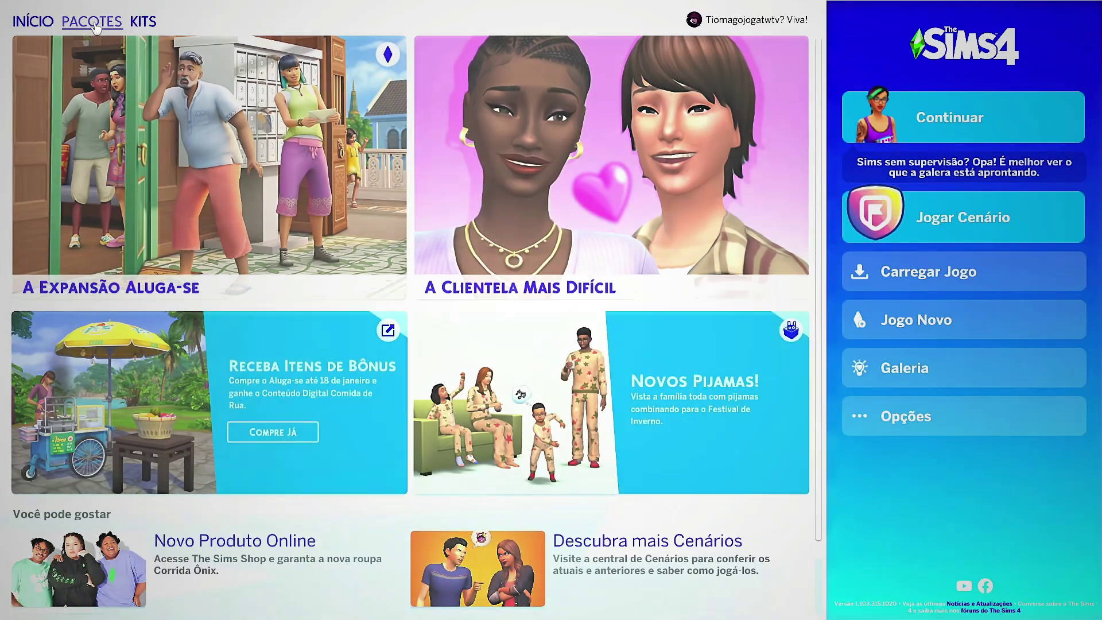
Step: Check the custom content and script mod settings under Outro in Opções de Jogo, and return to the main menu
{"action": "left_click", "coordinate": [92, 21]}
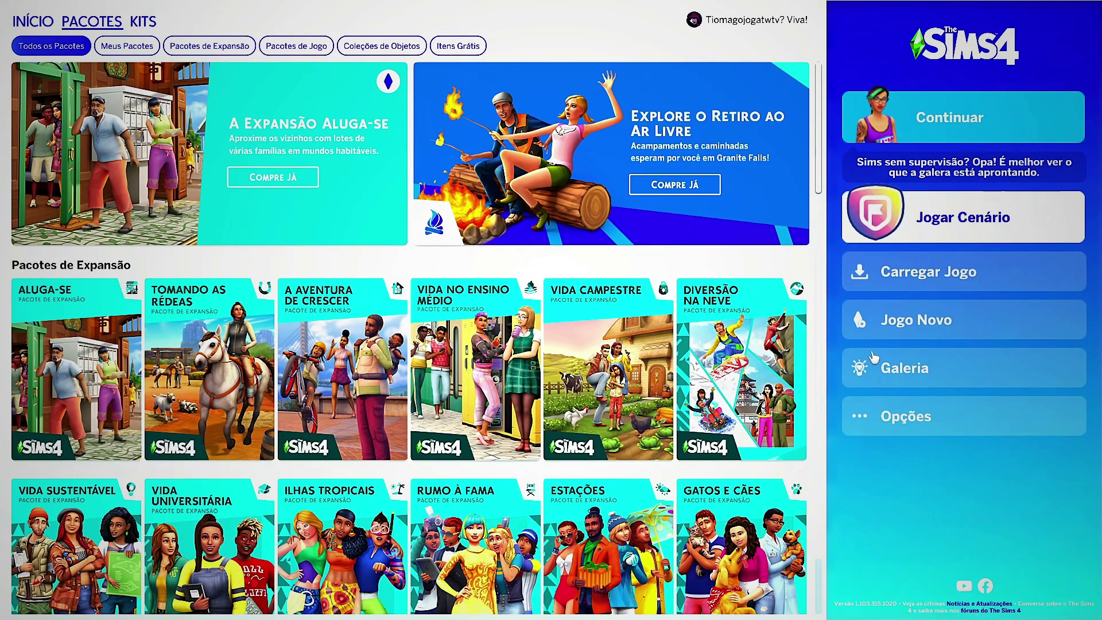
{"action": "left_click", "coordinate": [908, 418]}
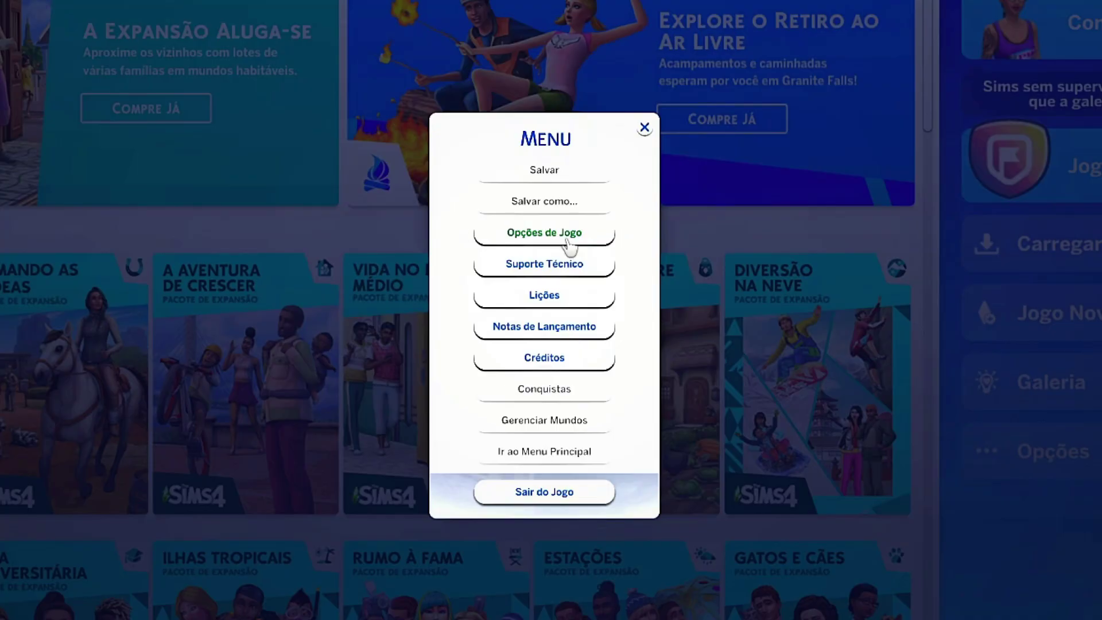
{"action": "left_click", "coordinate": [569, 264]}
{"action": "left_click", "coordinate": [270, 352]}
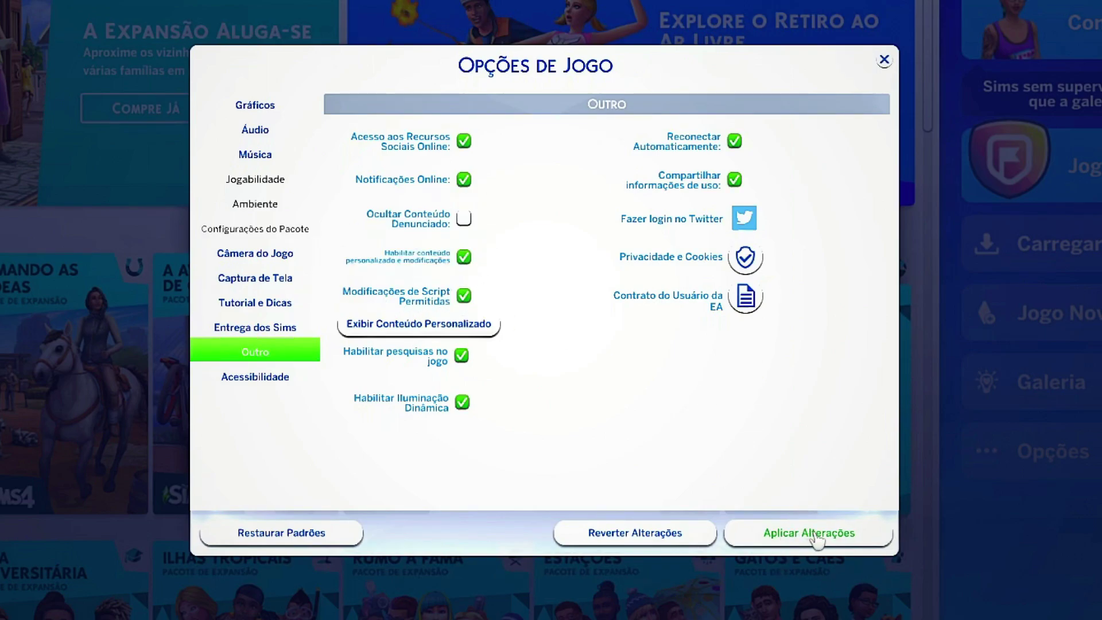
{"action": "left_click", "coordinate": [884, 60]}
{"action": "left_click", "coordinate": [645, 128]}
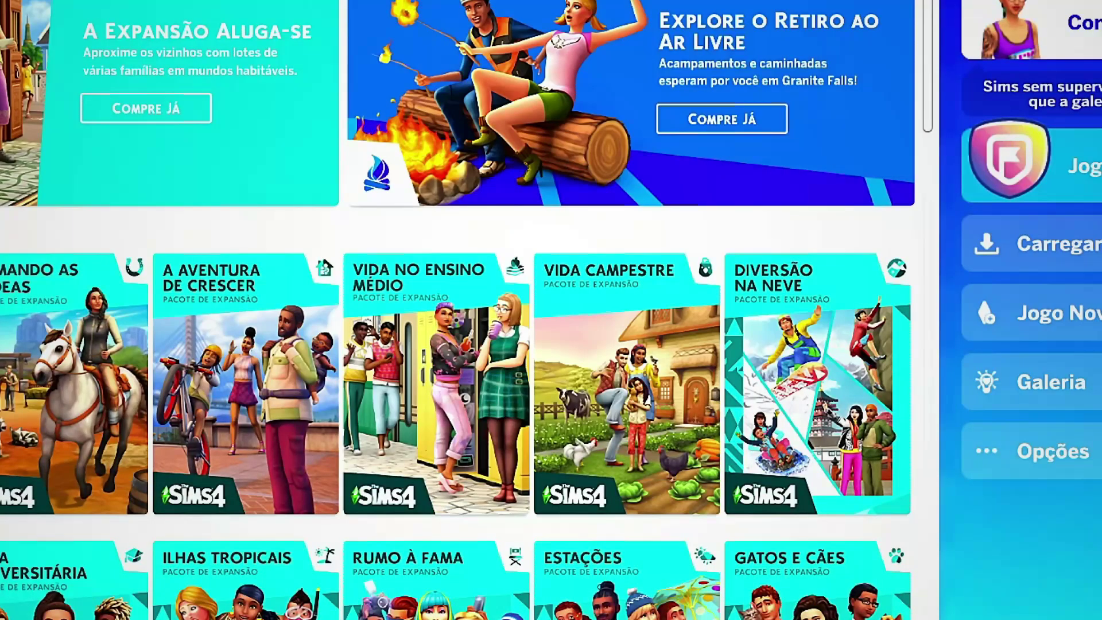
Step: Load the saved household with the house walls raised and the game running at normal speed
{"action": "left_click", "coordinate": [1010, 166]}
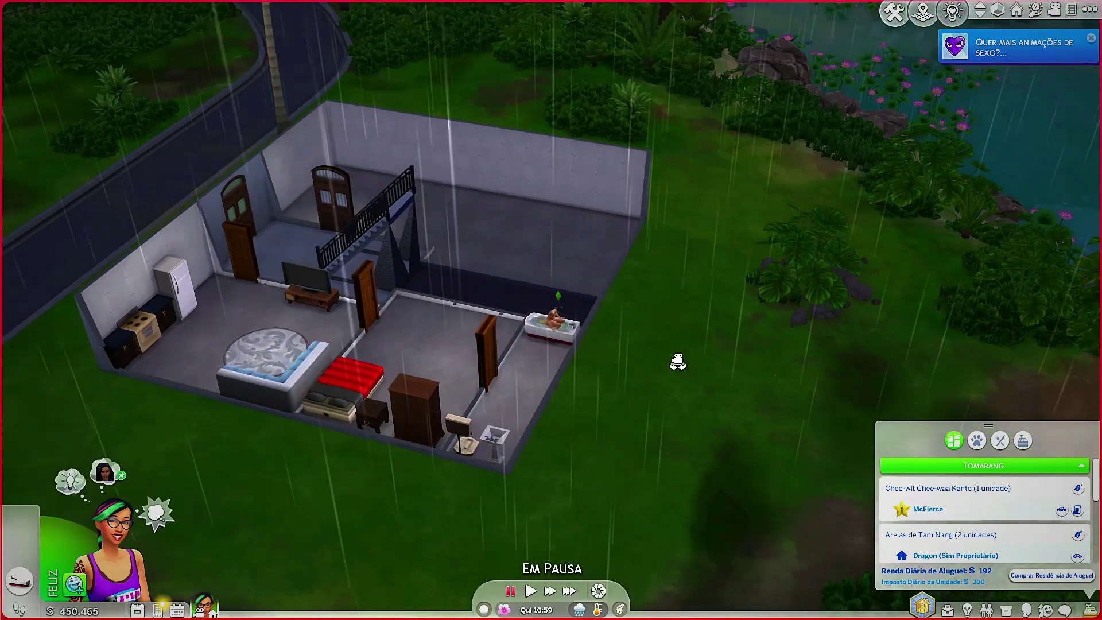
{"action": "left_click", "coordinate": [998, 10]}
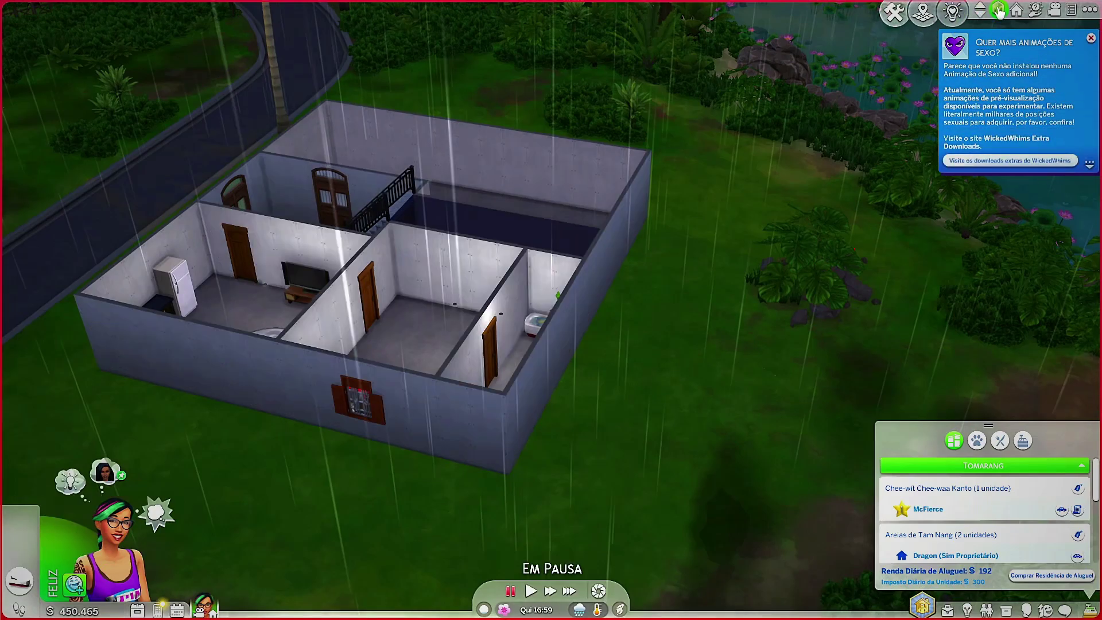
{"action": "key", "text": "e"}
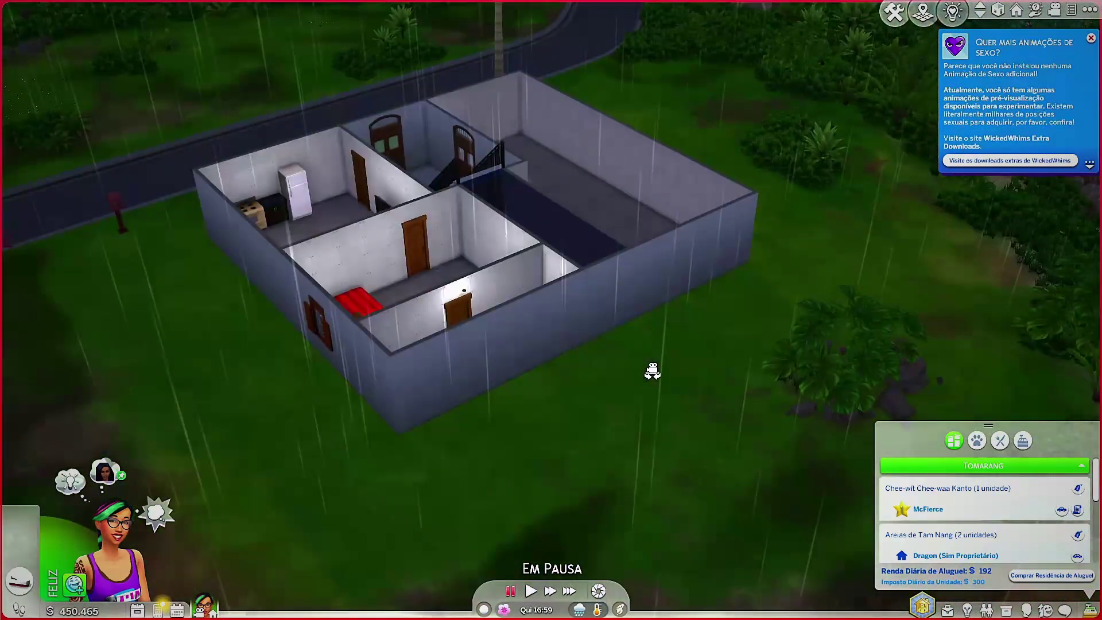
{"action": "scroll", "coordinate": [651, 368], "scroll_direction": "up", "scroll_amount": 3}
{"action": "key", "text": "d"}
{"action": "key", "text": "space"}
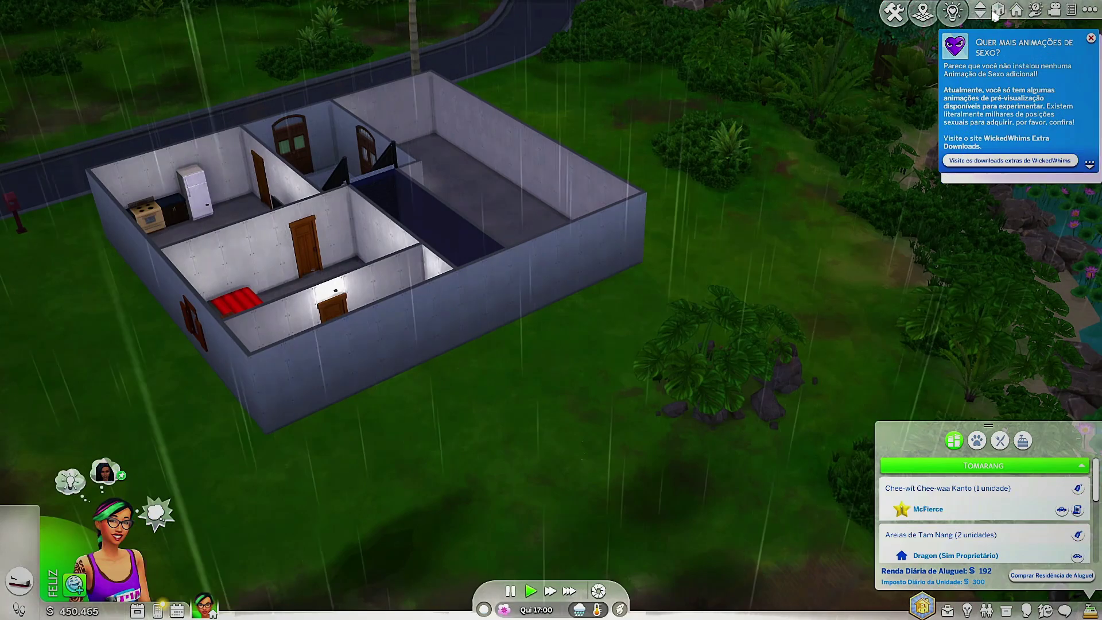
Step: Dismiss the notification about extra WickedWhims animations and the purple WickedWhims notification
{"action": "key", "text": "w"}
{"action": "key", "text": "a"}
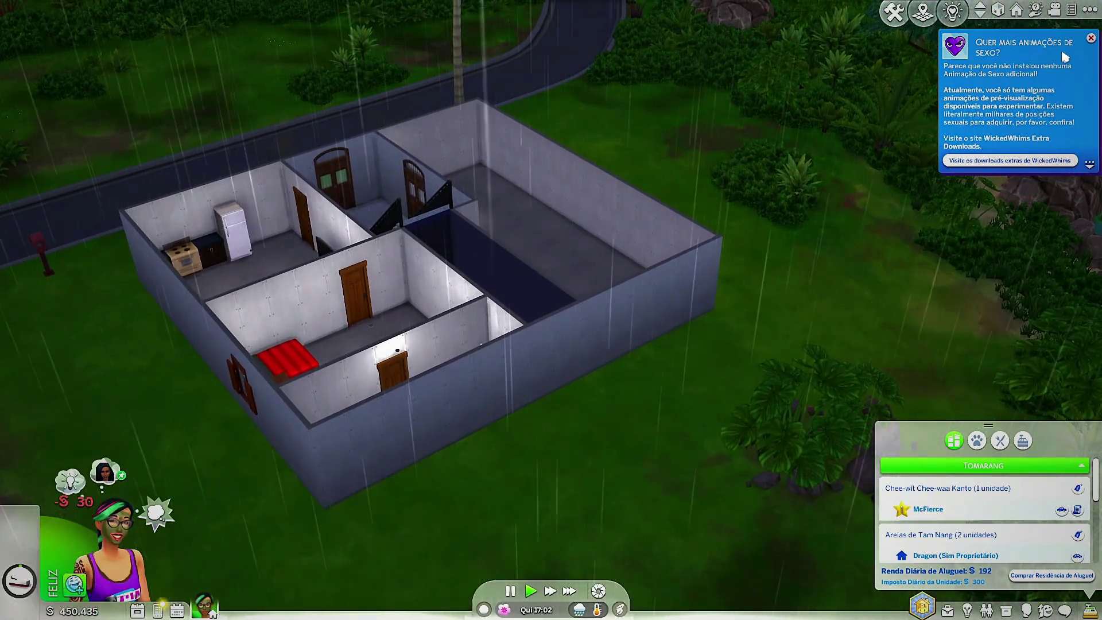
{"action": "left_click", "coordinate": [1090, 39]}
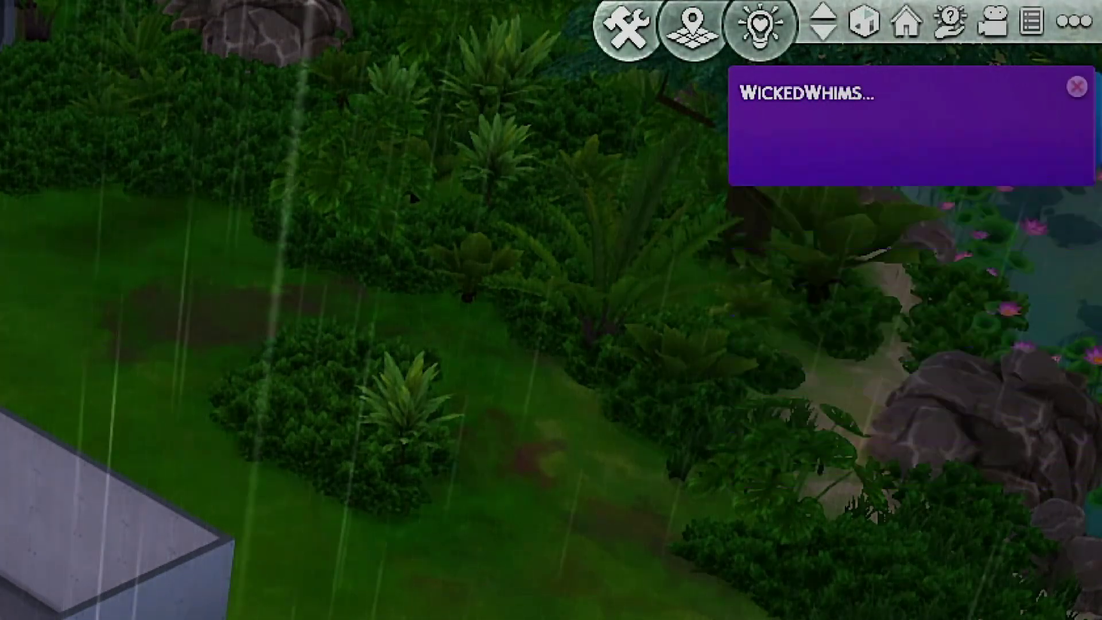
{"action": "left_click", "coordinate": [1077, 86]}
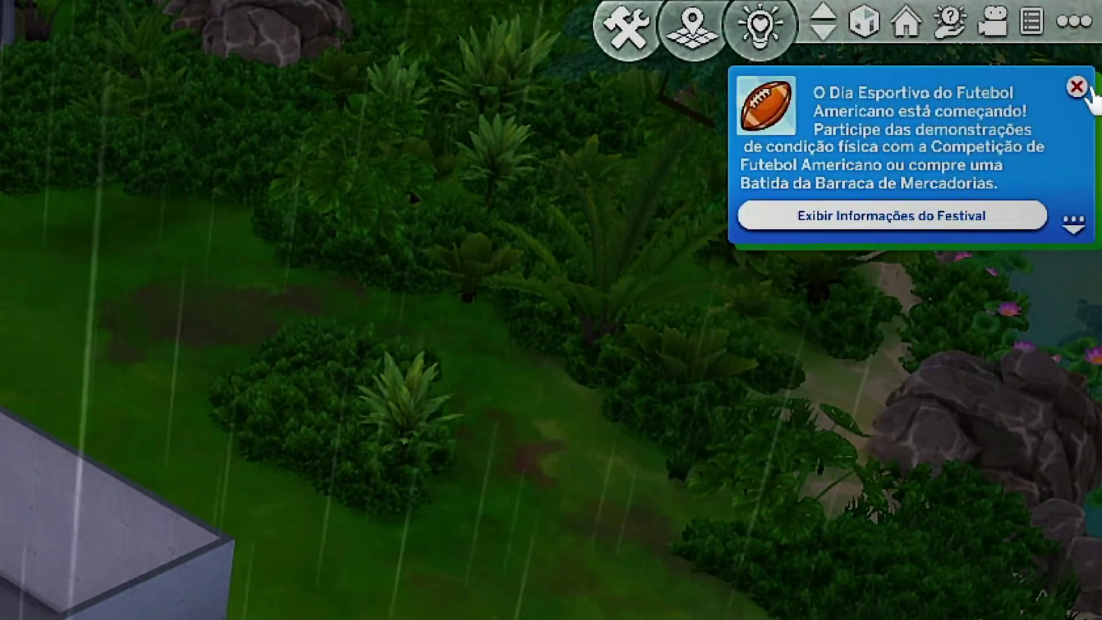